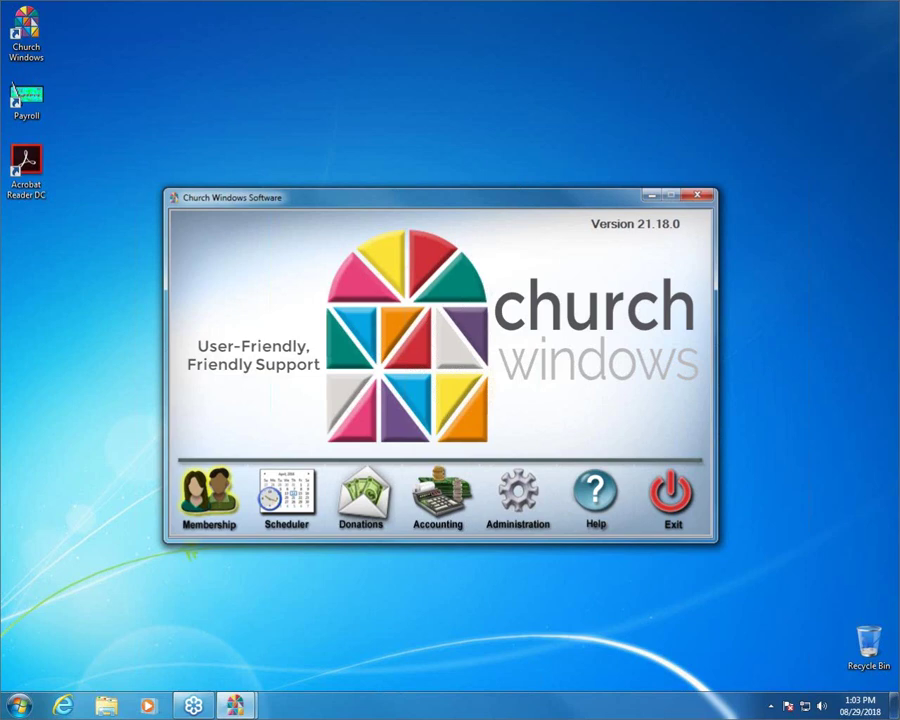
- Bring up the Membership module and open its People records
{"action": "key", "text": "alt+F4"}
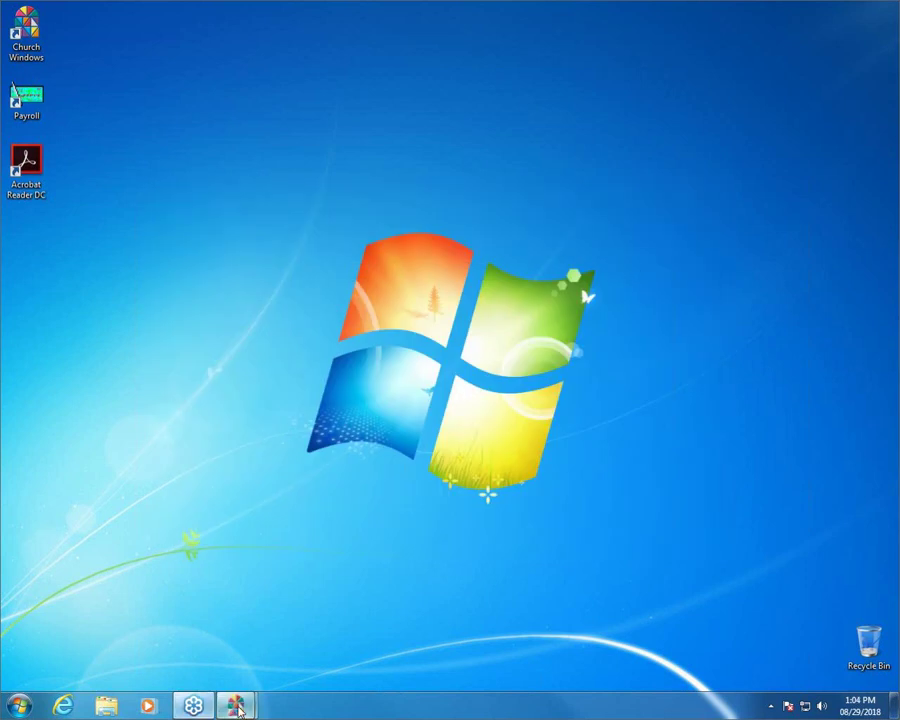
{"action": "mouse_move", "coordinate": [243, 703]}
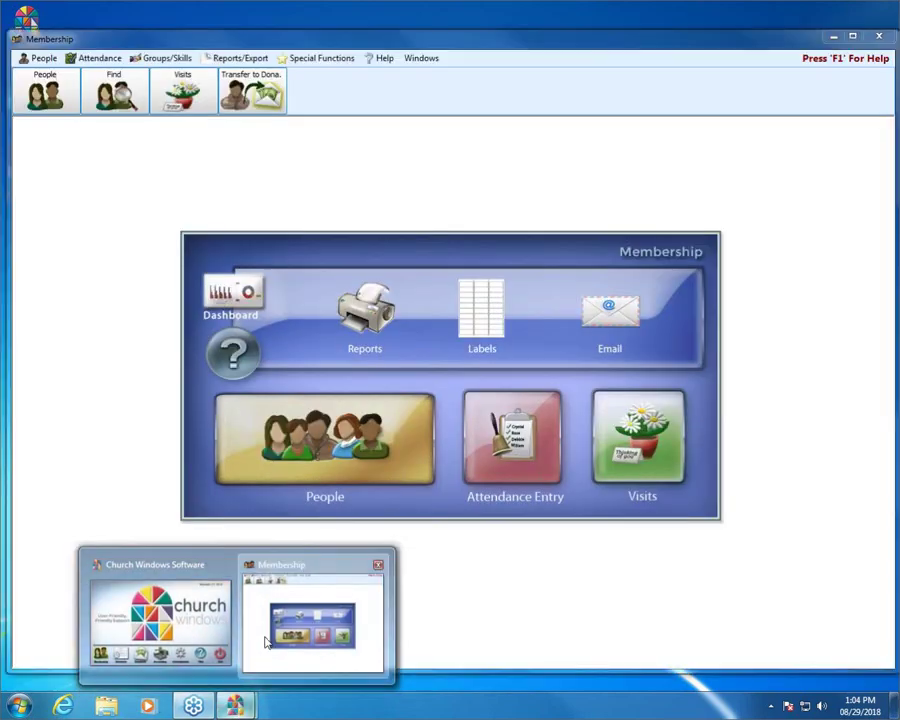
{"action": "left_click", "coordinate": [267, 642]}
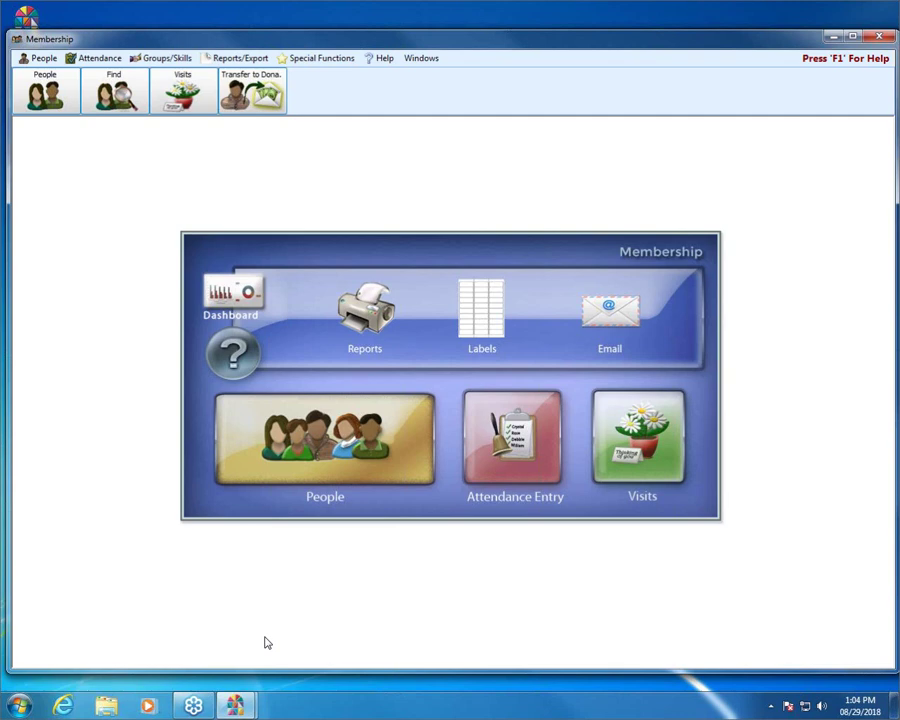
{"action": "left_click", "coordinate": [366, 457]}
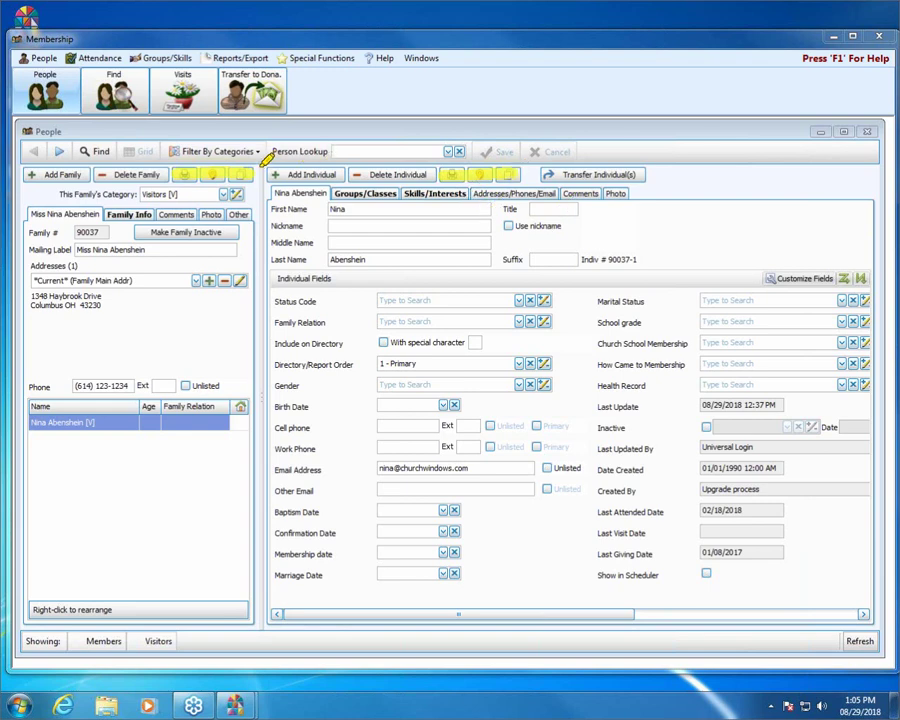
{"action": "left_click_drag", "start_coordinate": [265, 204], "coordinate": [252, 618]}
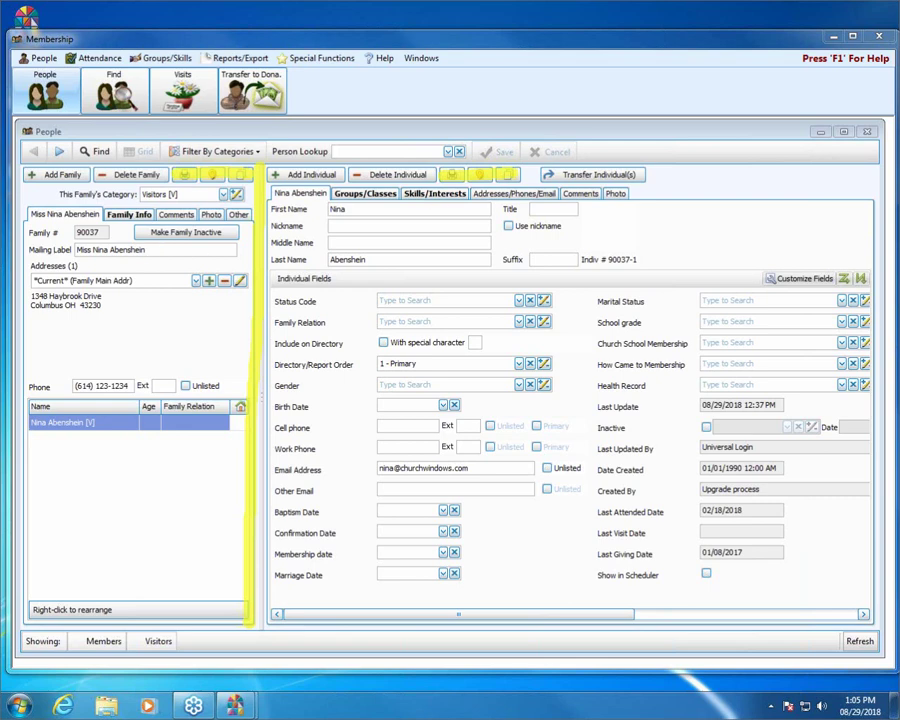
{"action": "key", "text": "Escape"}
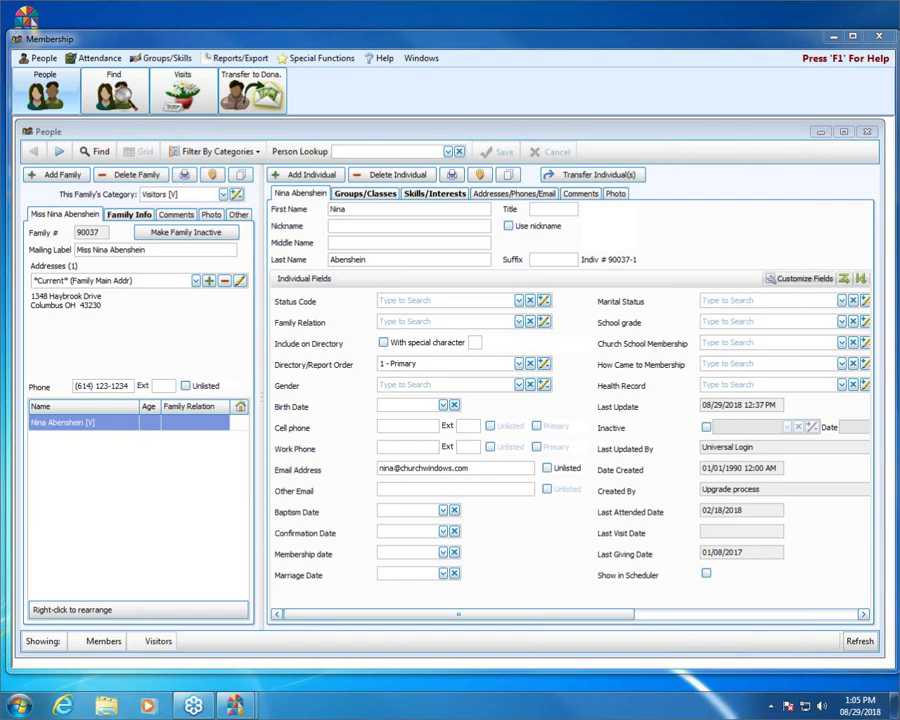
- Preview an All Information report for the displayed family using the Basic All Information template, then close the preview and report settings
{"action": "left_click", "coordinate": [186, 175]}
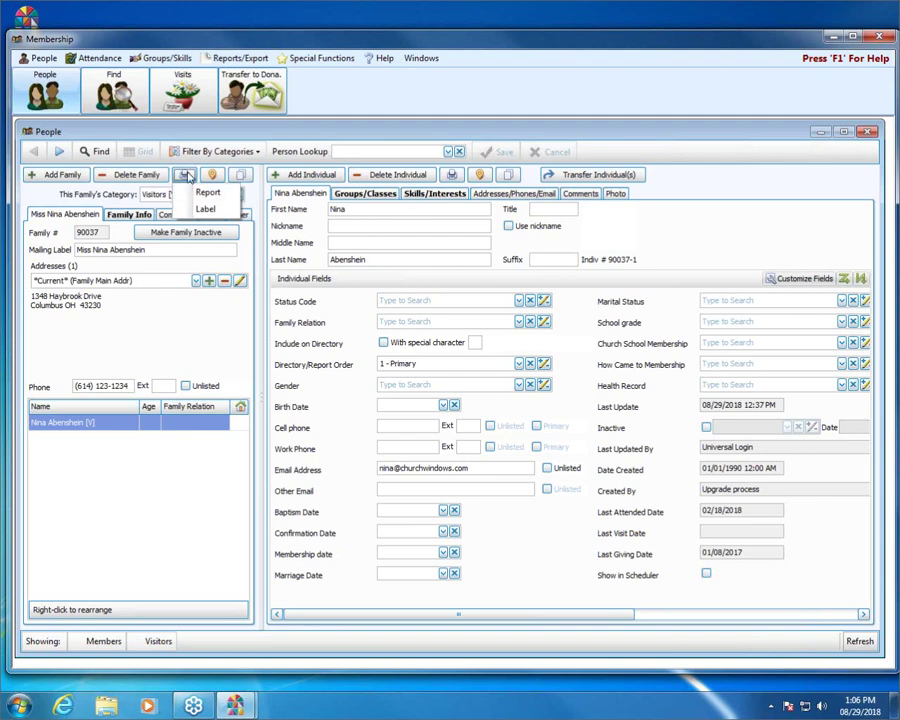
{"action": "left_click", "coordinate": [208, 194]}
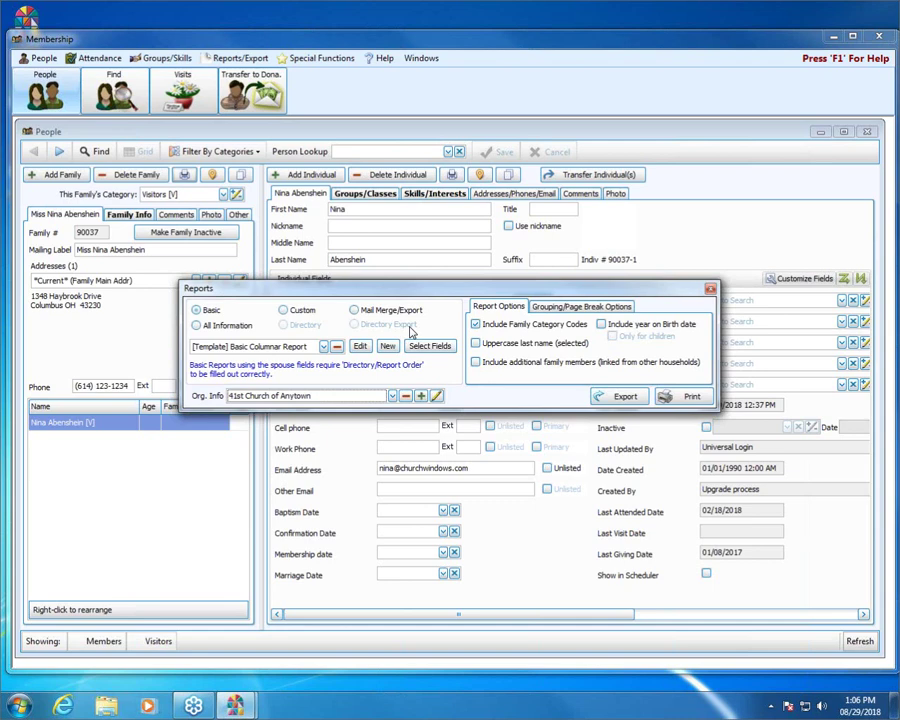
{"action": "left_click", "coordinate": [226, 326]}
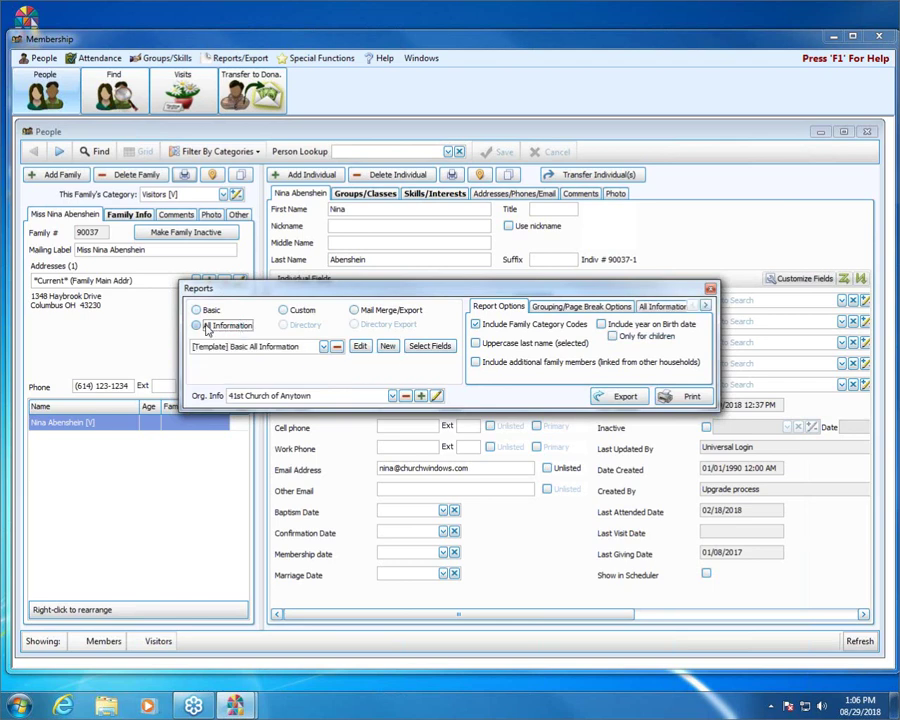
{"action": "left_click", "coordinate": [323, 346]}
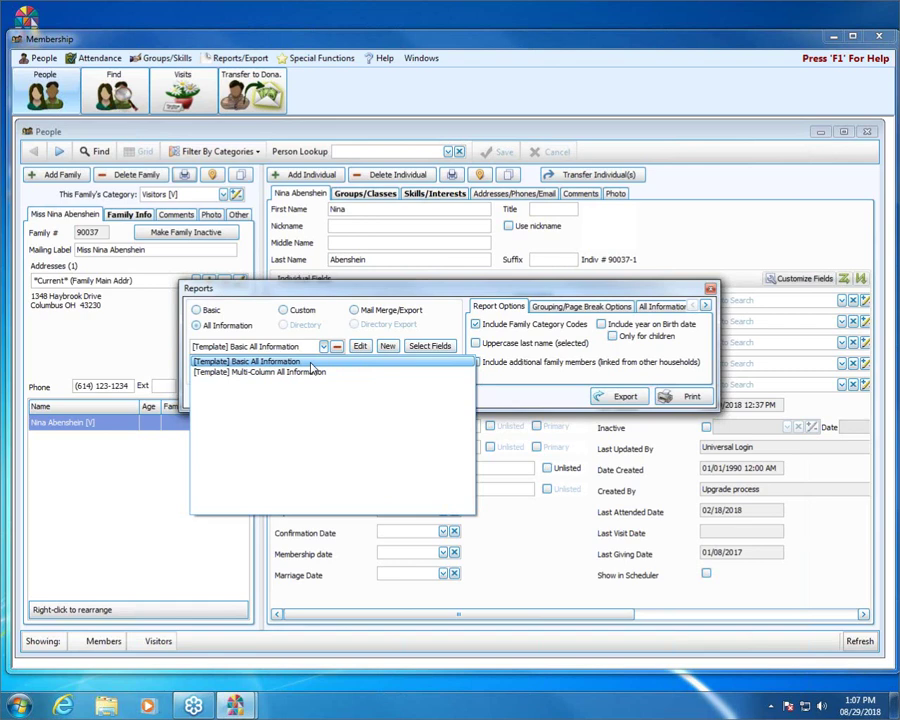
{"action": "left_click", "coordinate": [310, 362]}
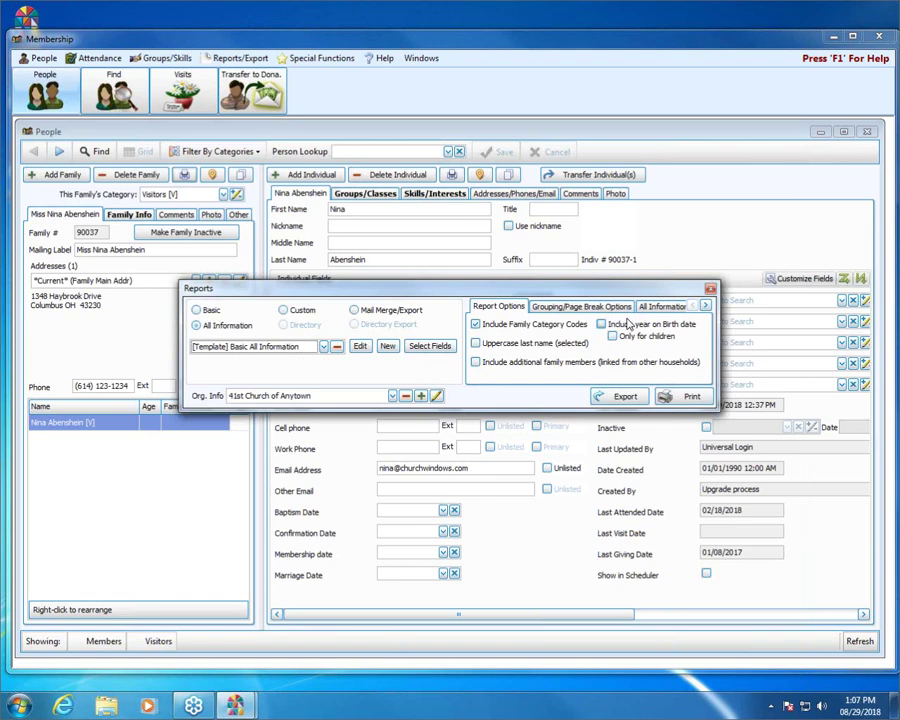
{"action": "left_click", "coordinate": [699, 400]}
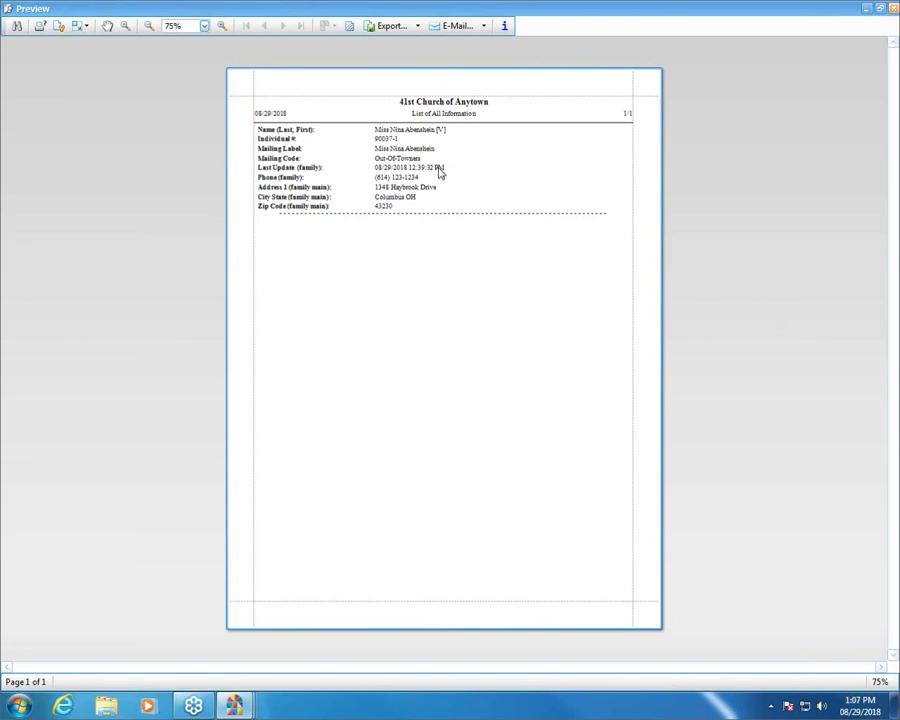
{"action": "left_click", "coordinate": [893, 9]}
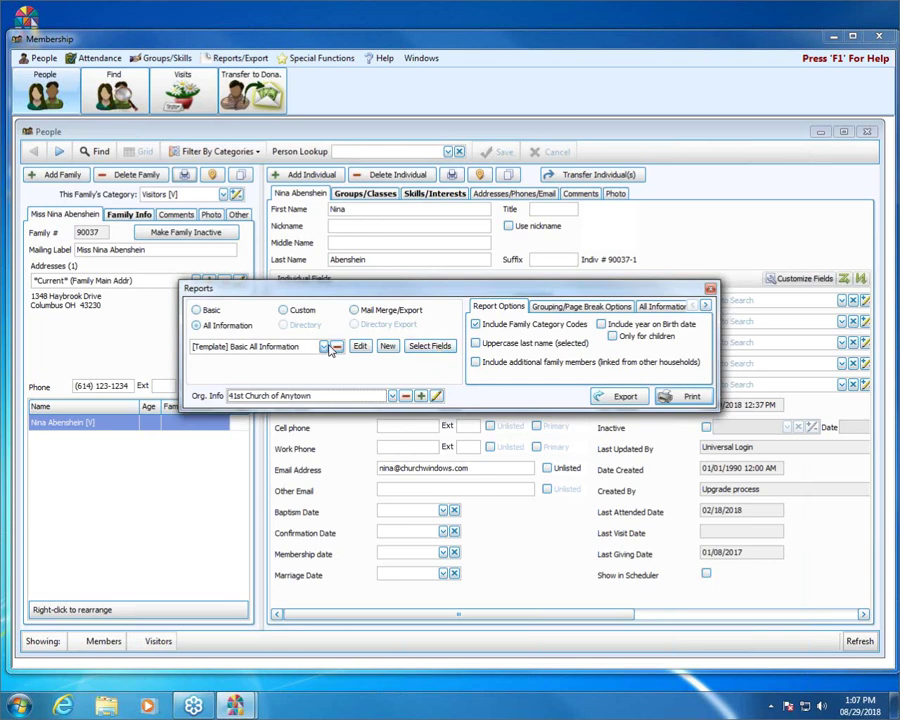
{"action": "left_click", "coordinate": [711, 290]}
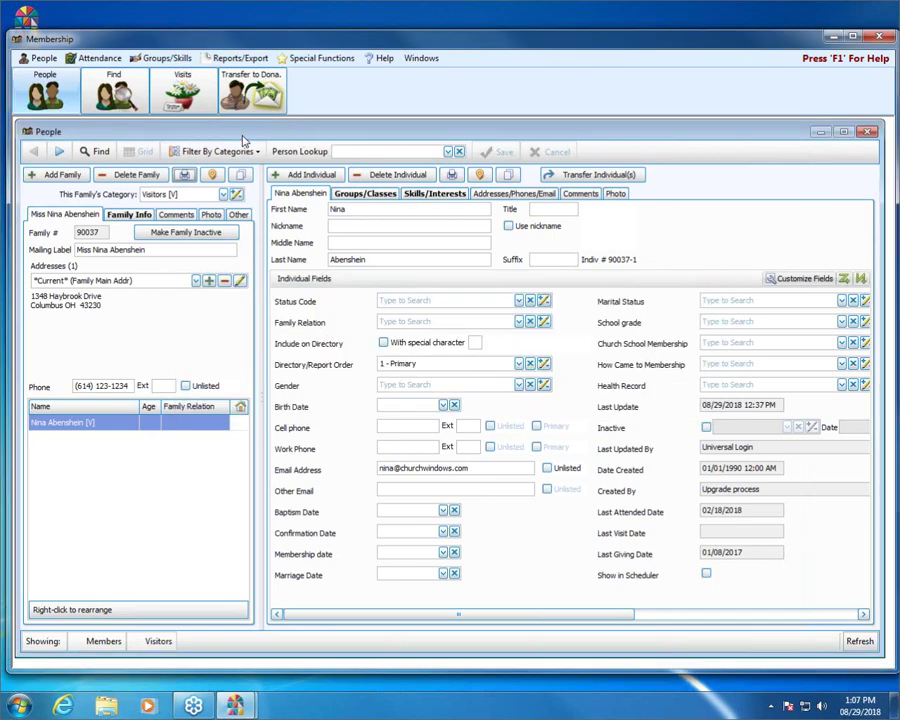
- Preview the displayed family's mailing label in the Avery 5160 With Mailing Label layout, then close the preview
{"action": "left_click", "coordinate": [186, 176]}
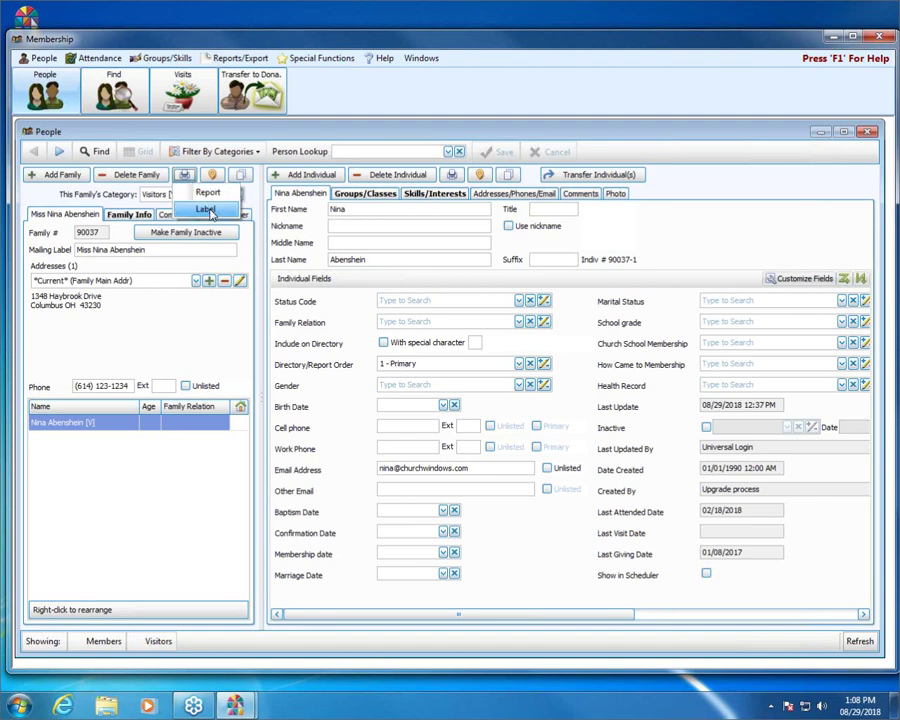
{"action": "left_click", "coordinate": [206, 211]}
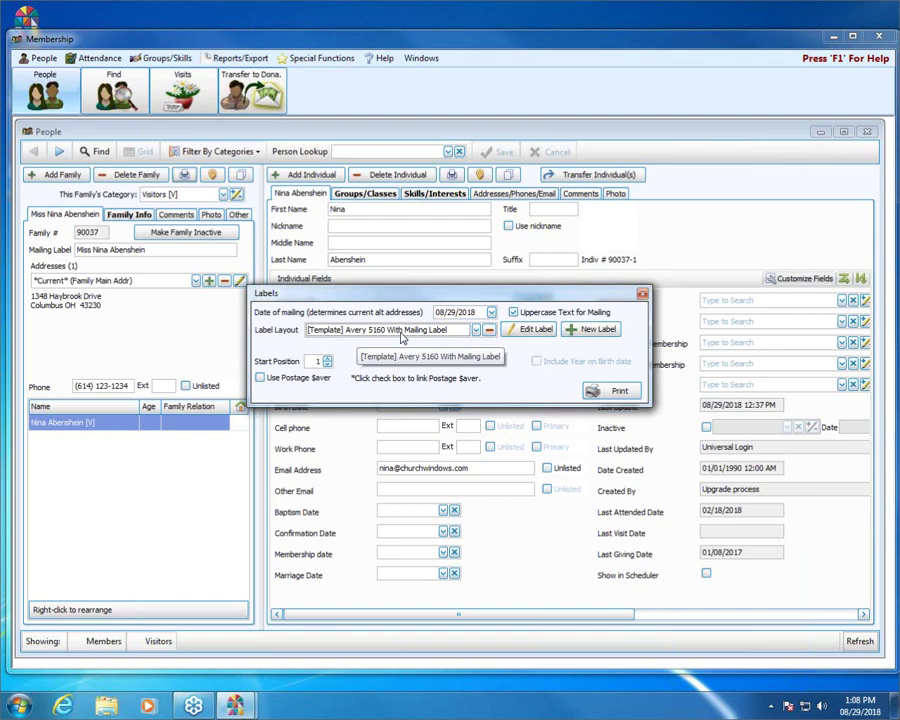
{"action": "left_click", "coordinate": [625, 392]}
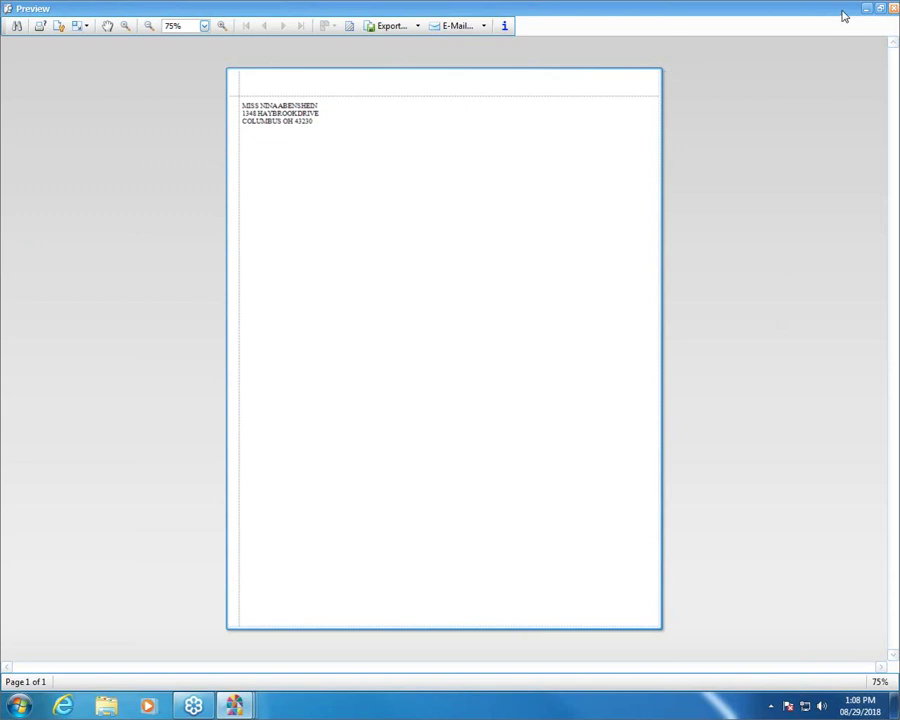
{"action": "left_click", "coordinate": [894, 10]}
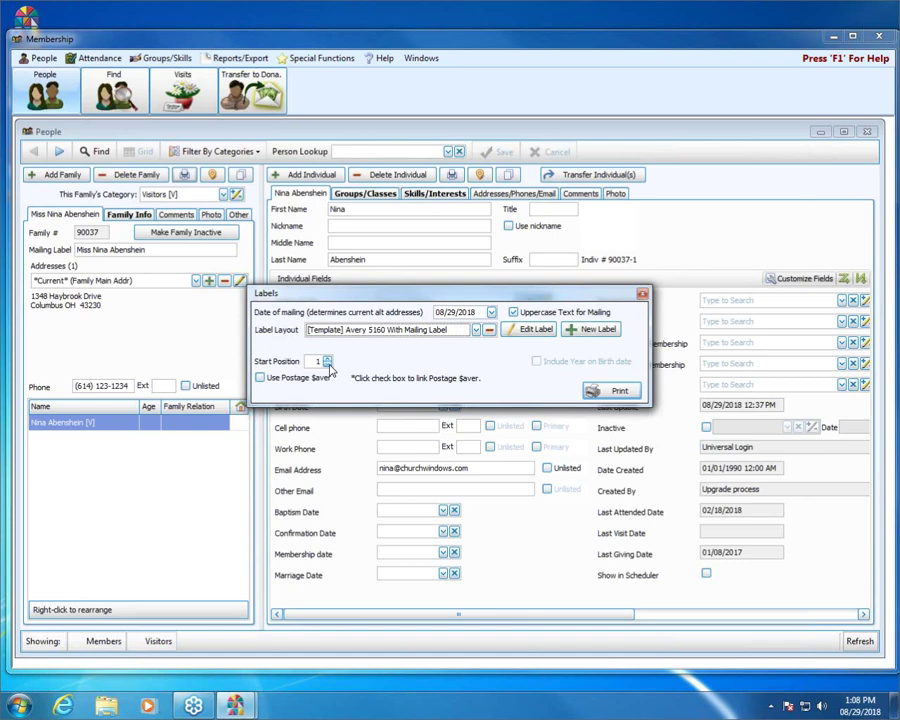
- Set the label start position to 4, preview the family's label again, and close the label settings
{"action": "left_click", "coordinate": [328, 362]}
{"action": "left_click", "coordinate": [328, 362]}
{"action": "left_click", "coordinate": [328, 362]}
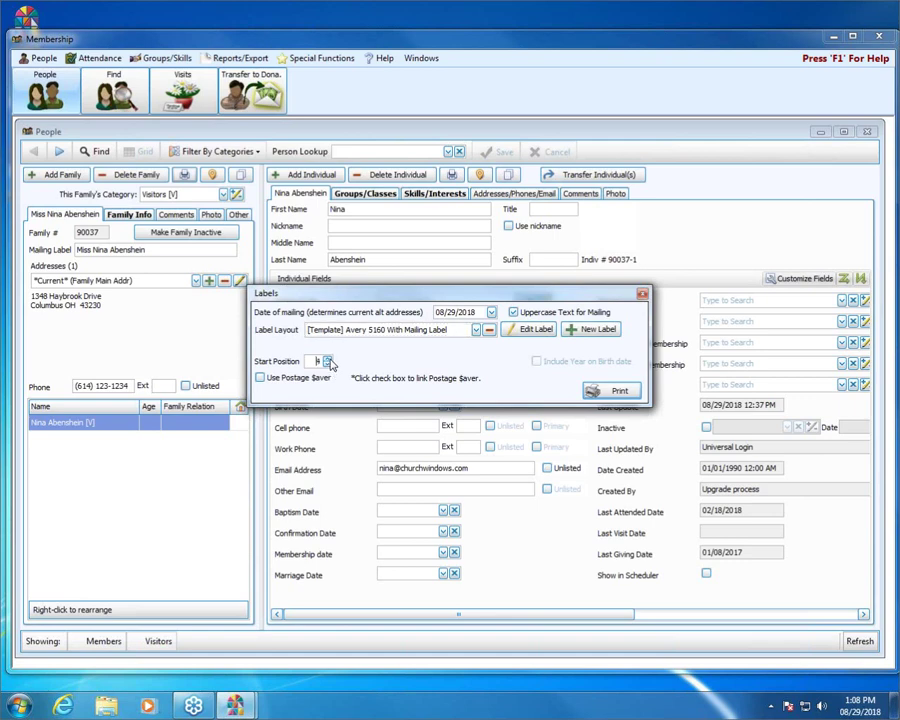
{"action": "left_click", "coordinate": [328, 362]}
{"action": "left_click", "coordinate": [328, 362]}
{"action": "left_click", "coordinate": [328, 362]}
{"action": "left_click", "coordinate": [328, 367]}
{"action": "left_click", "coordinate": [328, 367]}
{"action": "left_click", "coordinate": [328, 367]}
{"action": "left_click", "coordinate": [328, 367]}
{"action": "left_click", "coordinate": [612, 392]}
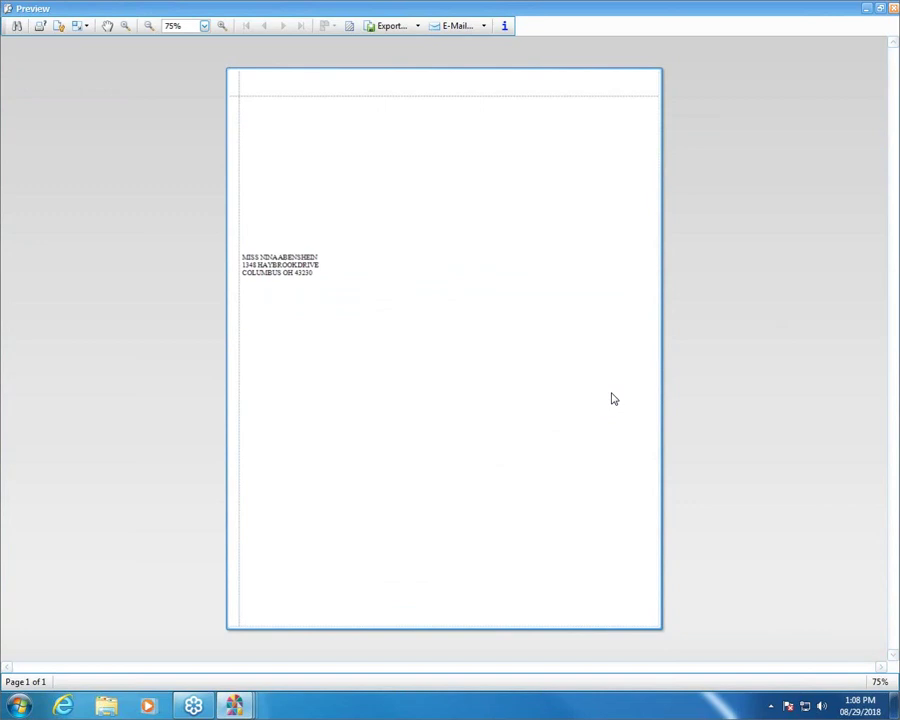
{"action": "left_click", "coordinate": [895, 8]}
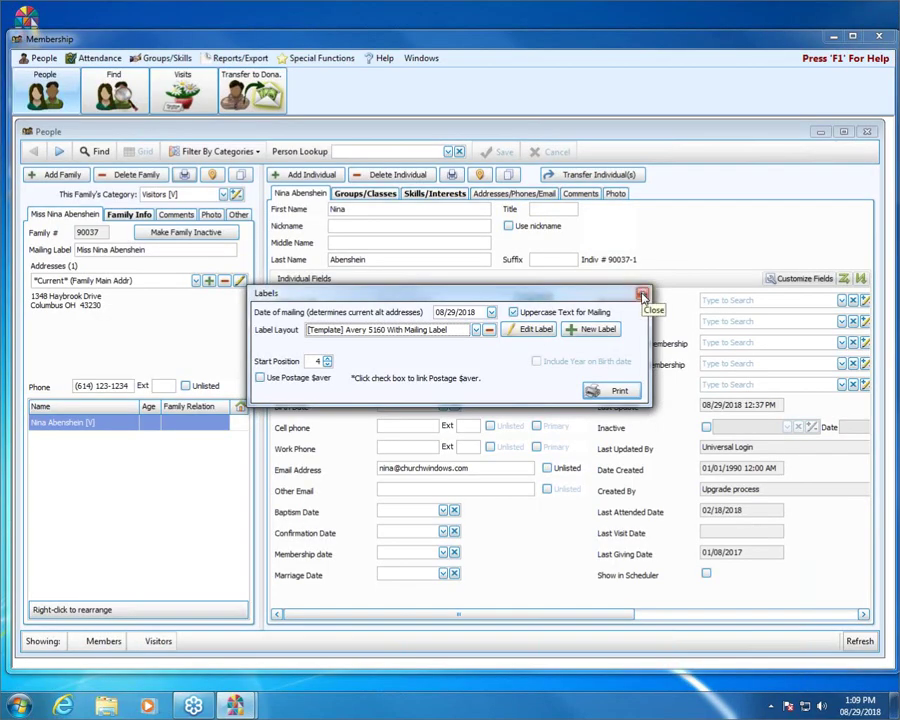
{"action": "left_click", "coordinate": [642, 296]}
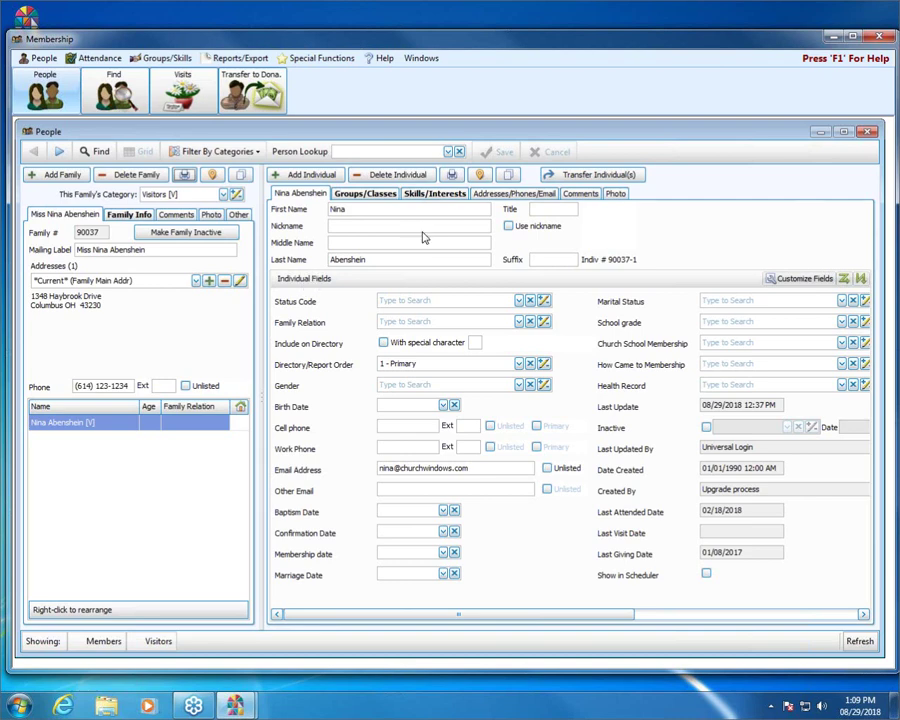
- Prepare an email to the displayed individual with the Gmail email setting, then close it without sending
{"action": "left_click", "coordinate": [453, 175]}
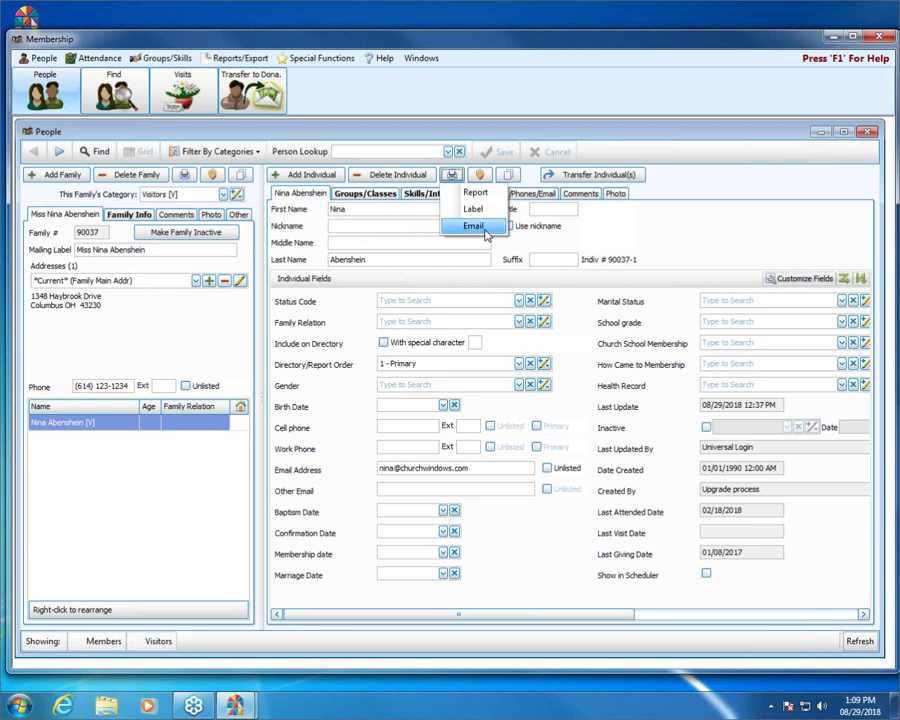
{"action": "left_click", "coordinate": [486, 232]}
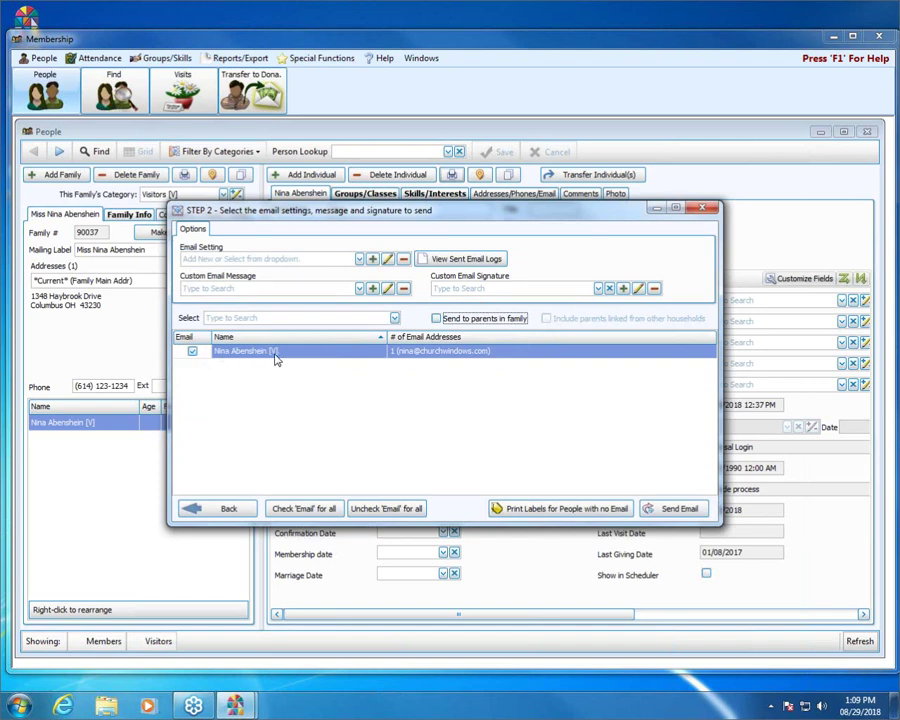
{"action": "left_click", "coordinate": [359, 259]}
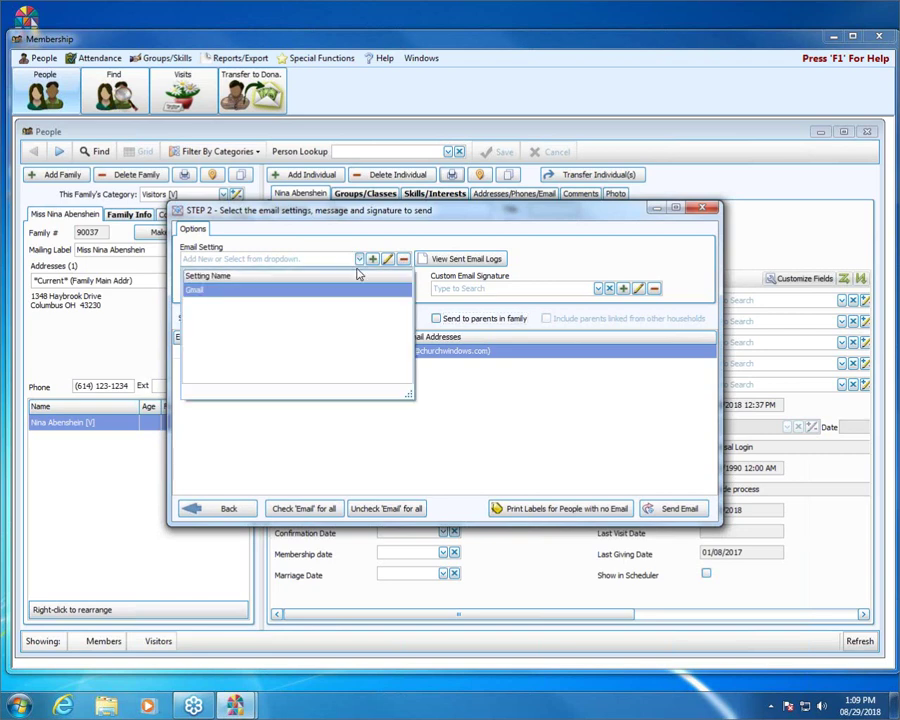
{"action": "left_click", "coordinate": [350, 293]}
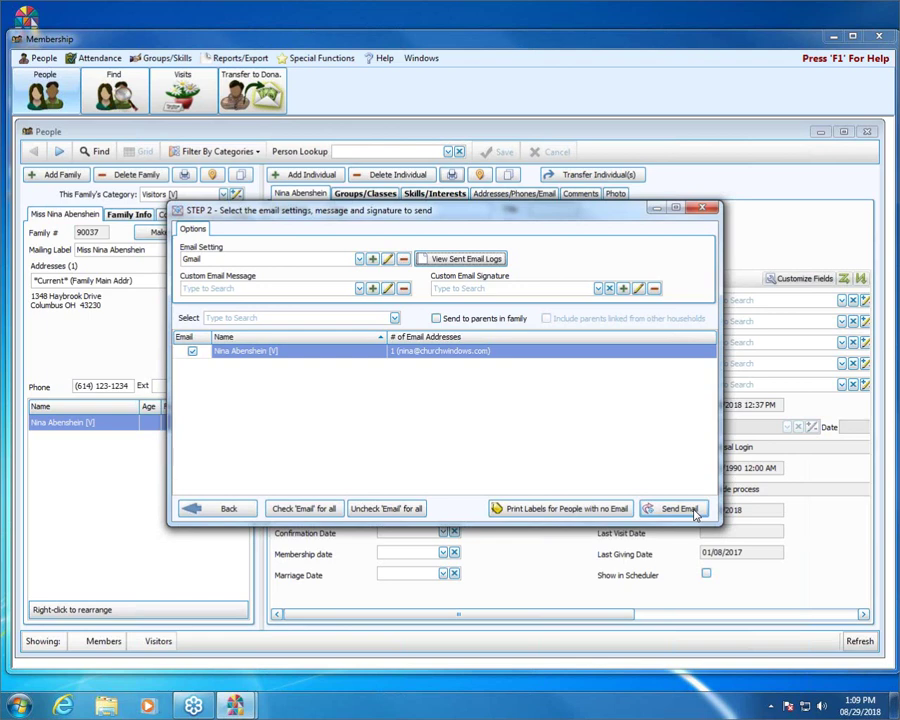
{"action": "left_click", "coordinate": [702, 208]}
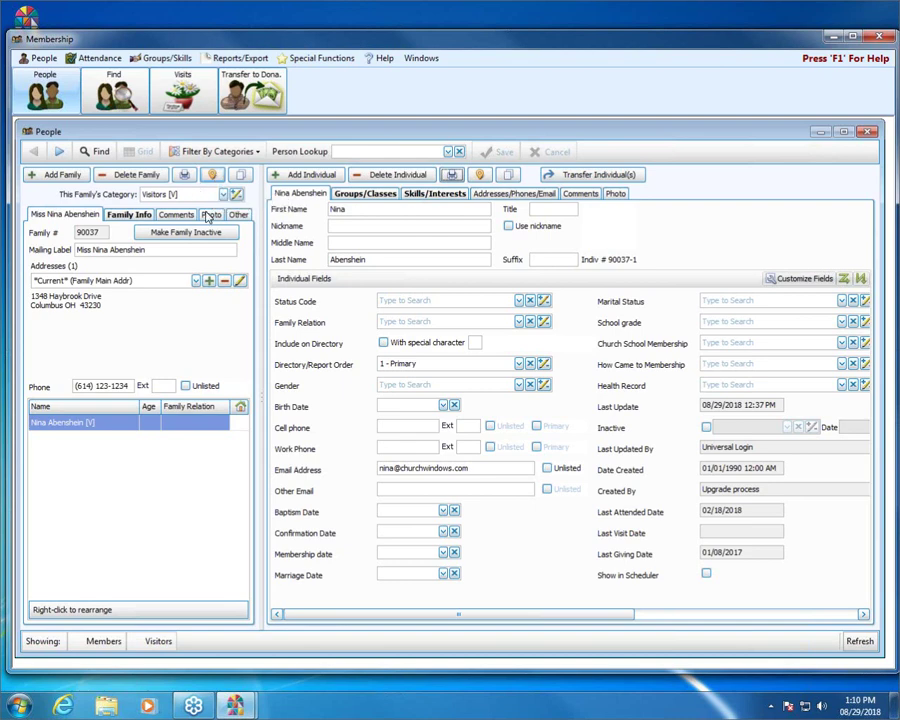
- View a map of the family's address, keeping the preset starting address as the origin, then close the map
{"action": "left_click", "coordinate": [213, 176]}
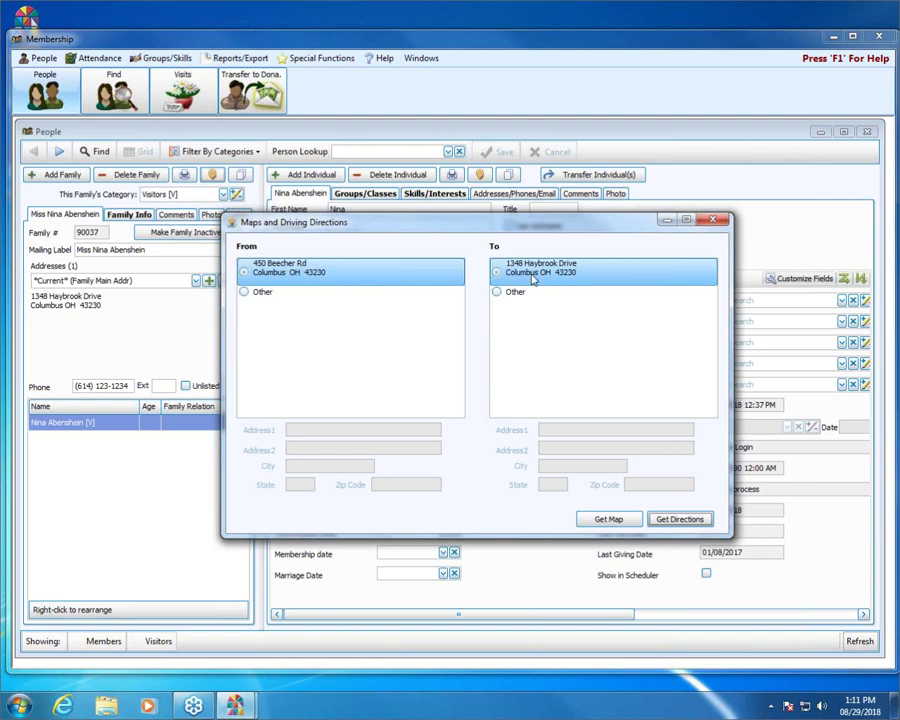
{"action": "left_click", "coordinate": [256, 293]}
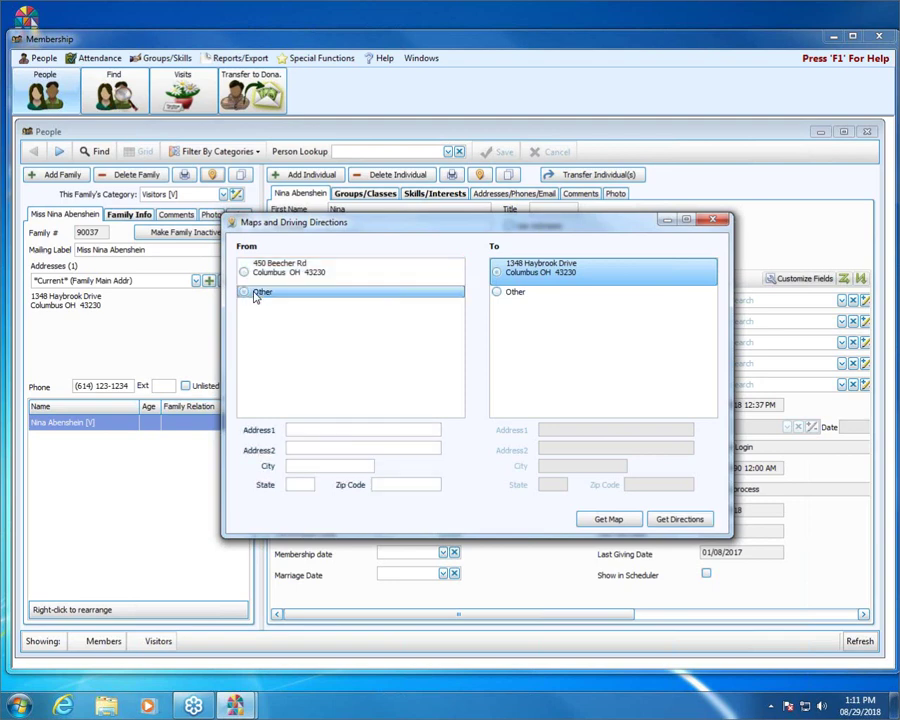
{"action": "left_click", "coordinate": [361, 430]}
{"action": "left_click", "coordinate": [271, 269]}
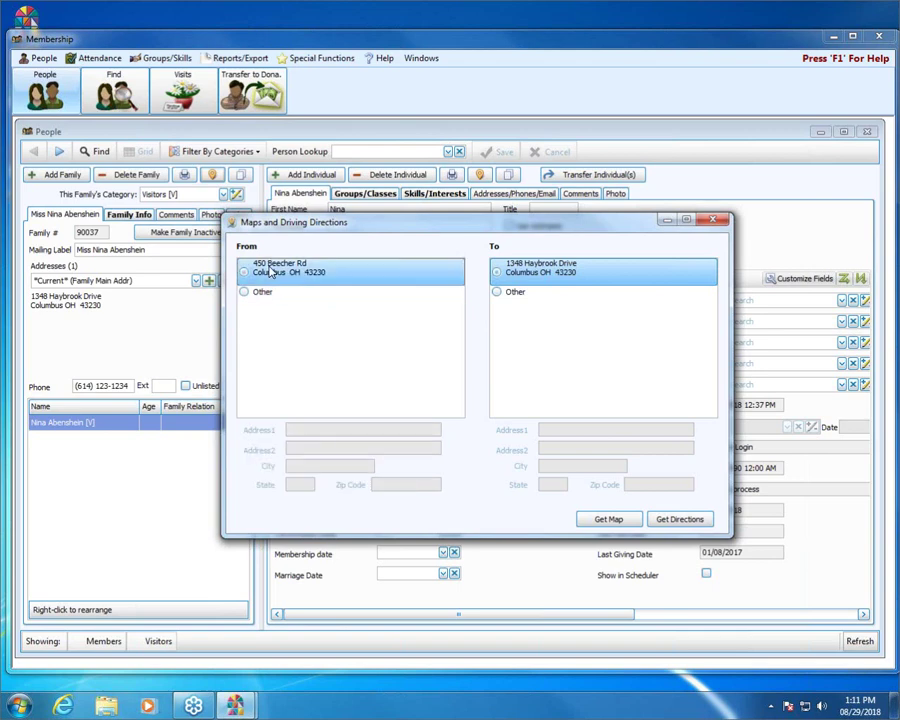
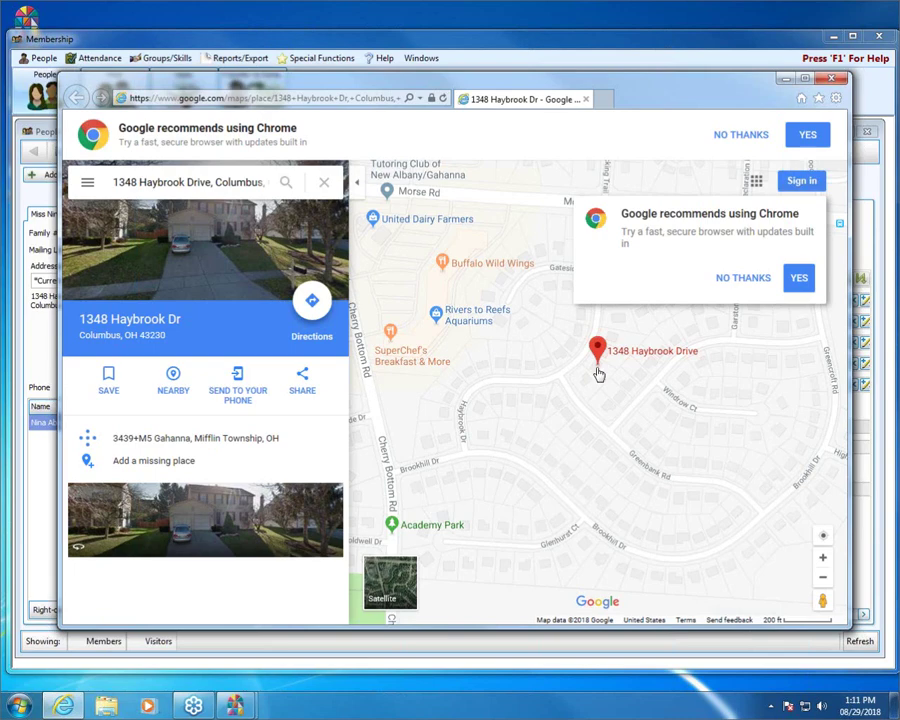
{"action": "left_click", "coordinate": [831, 80]}
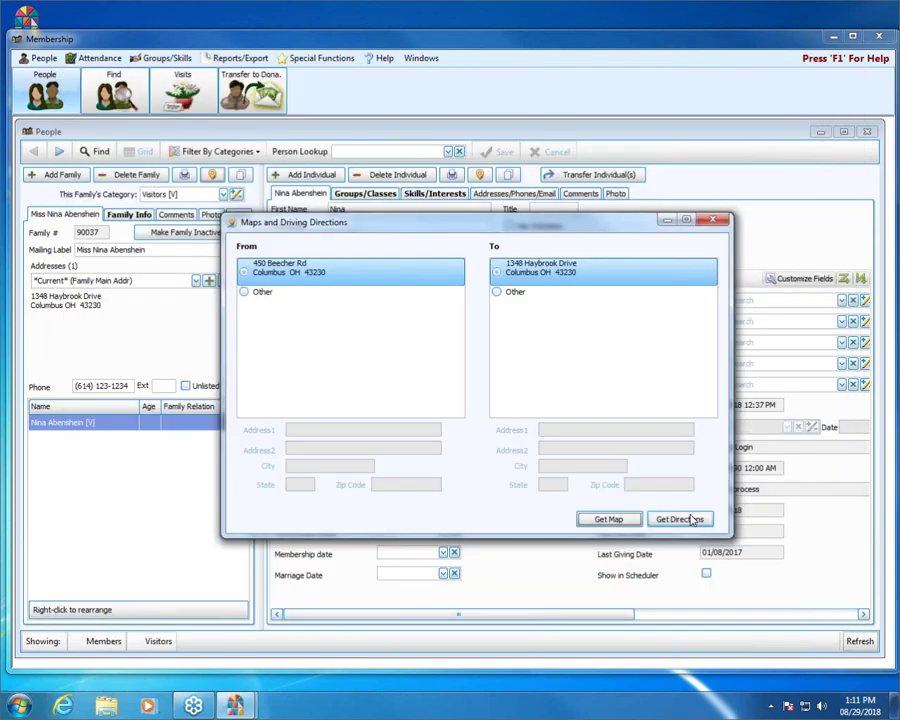
- View driving directions from the preset starting address to the family's home, then close the directions and the maps dialog
{"action": "left_click", "coordinate": [690, 520]}
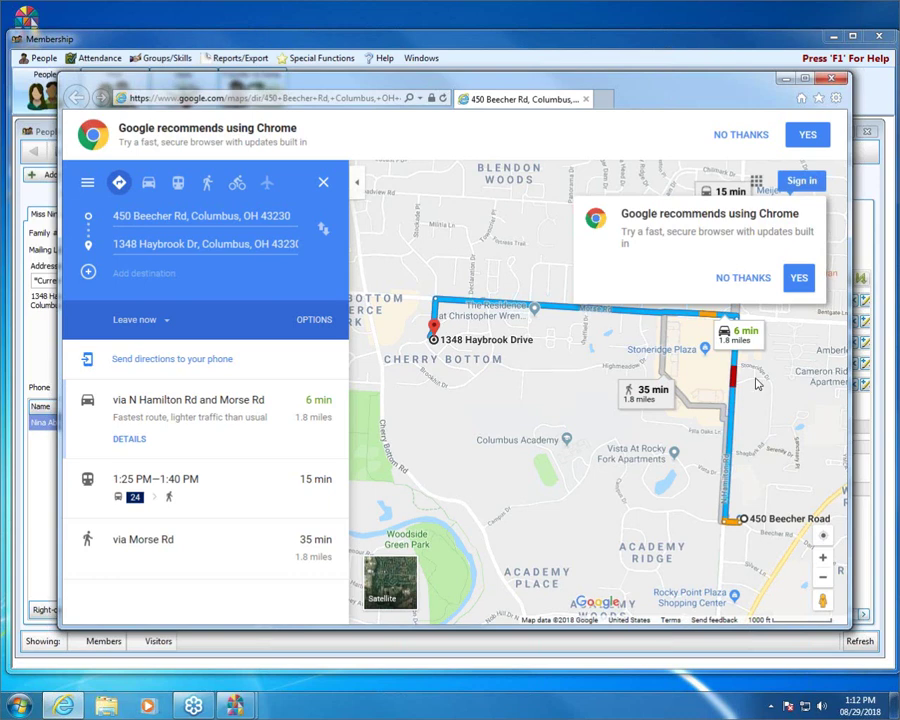
{"action": "left_click", "coordinate": [828, 81]}
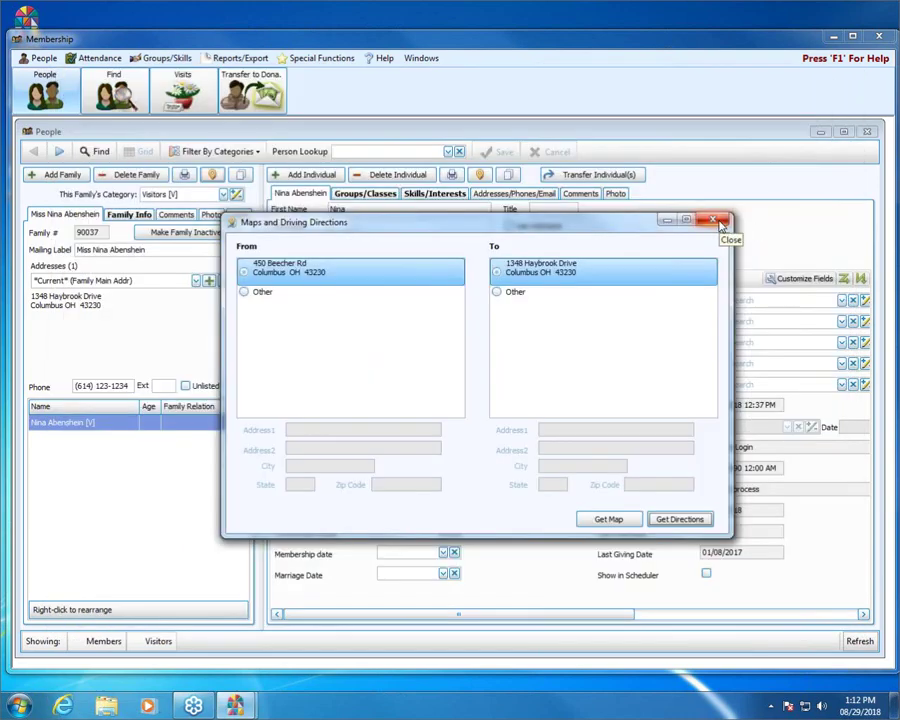
{"action": "left_click", "coordinate": [716, 223]}
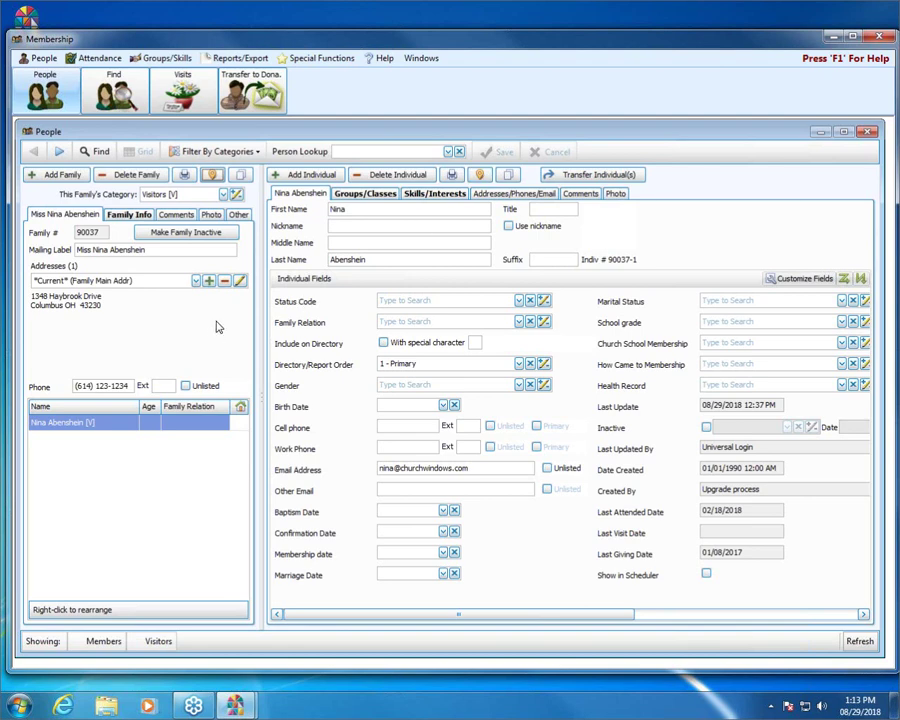
- View the displayed individual's addresses, phones and emails, and return to the individual's main information
{"action": "left_click", "coordinate": [546, 197]}
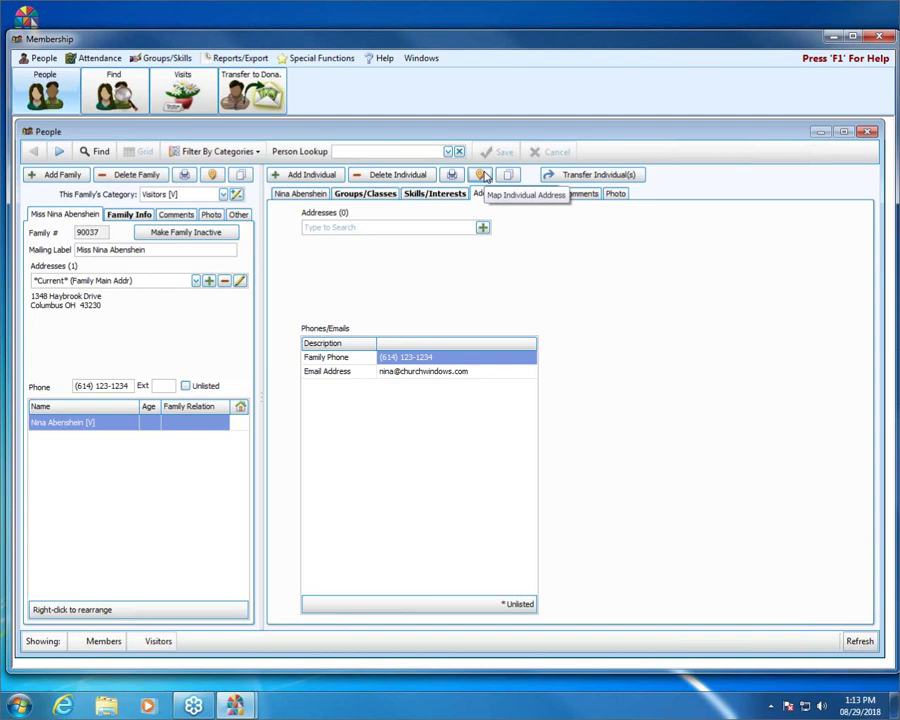
{"action": "left_click", "coordinate": [312, 195]}
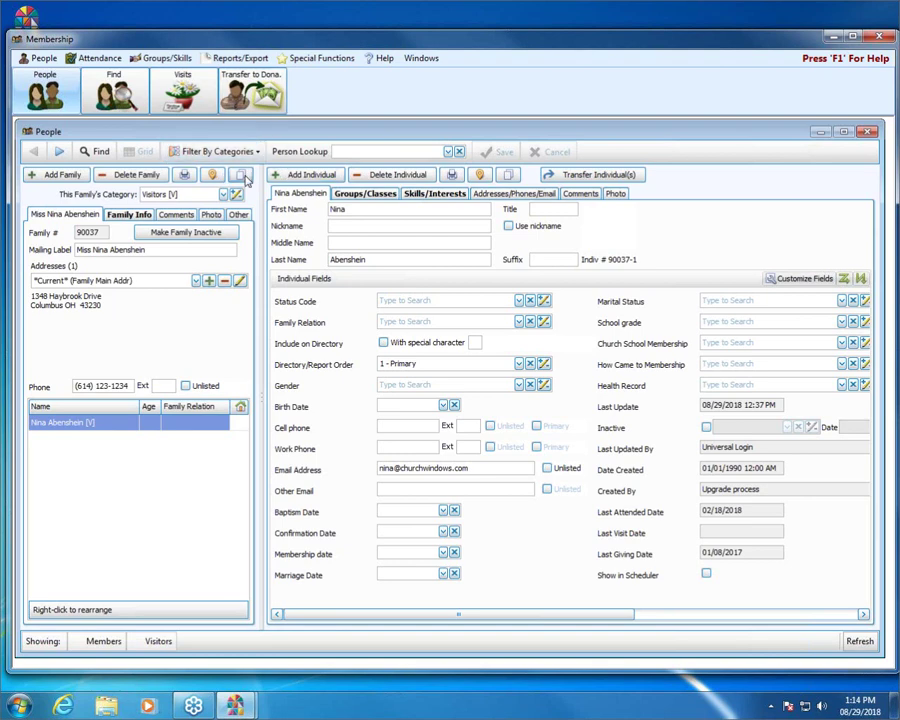
- Copy the family's mailing name and address to the clipboard, and open a blank Notepad document
{"action": "left_click", "coordinate": [243, 175]}
{"action": "left_click", "coordinate": [22, 708]}
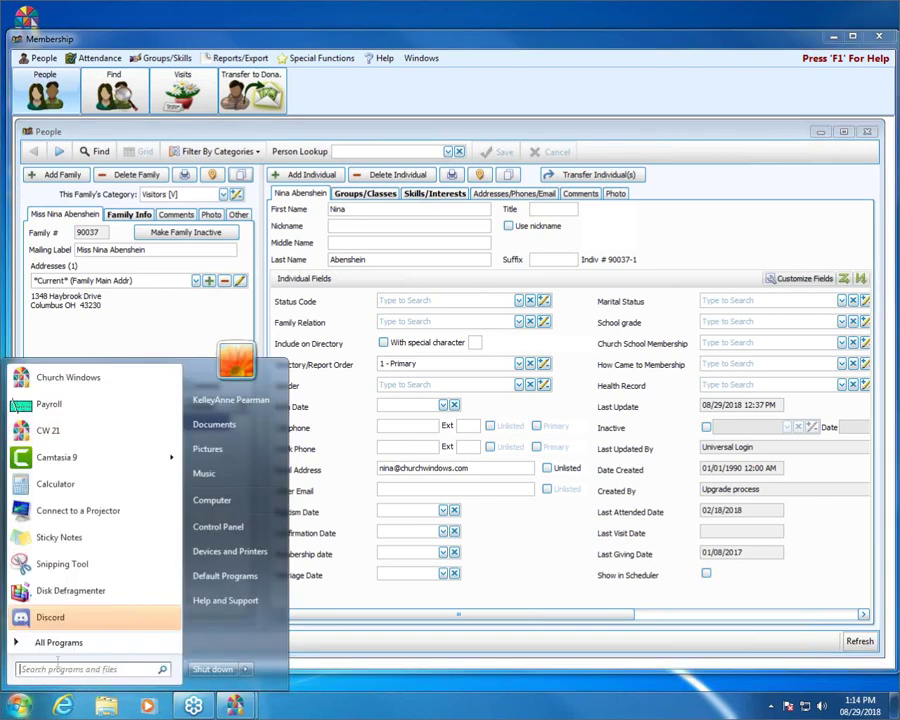
{"action": "type", "text": "n"}
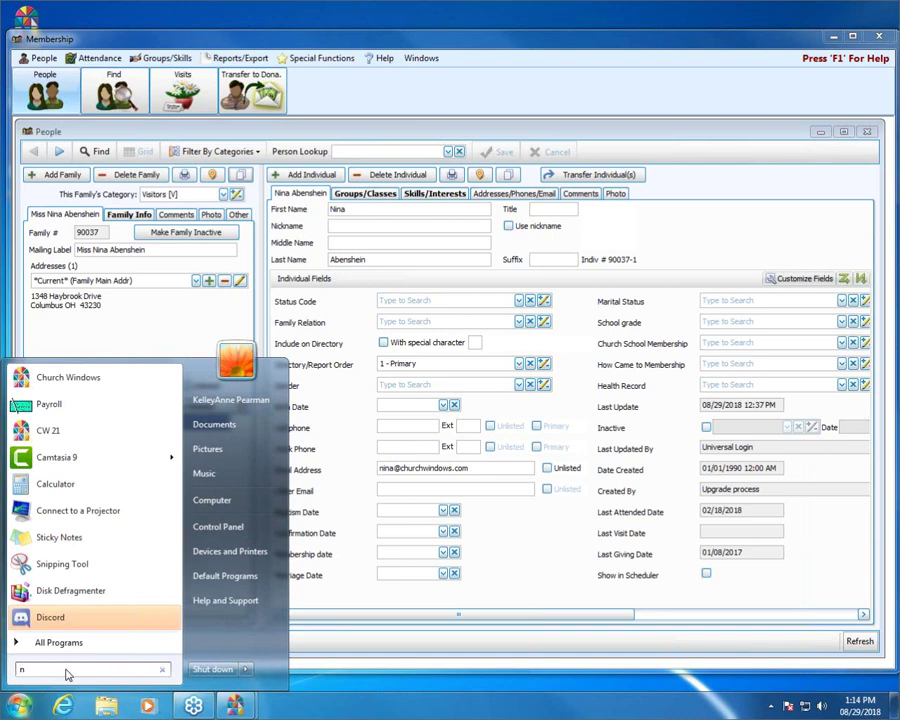
{"action": "type", "text": "ote"}
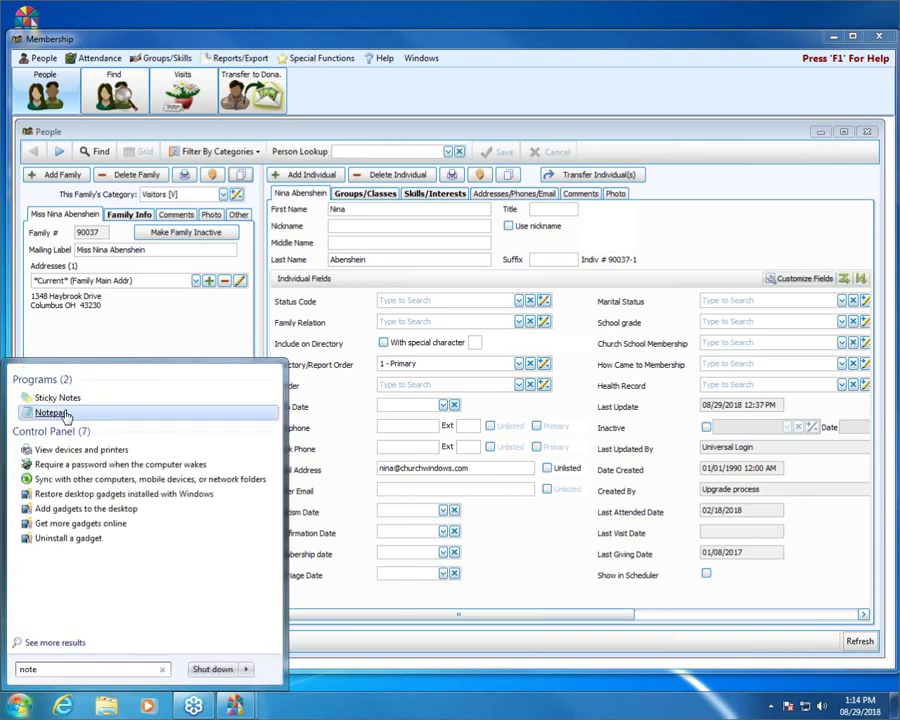
{"action": "left_click", "coordinate": [52, 412]}
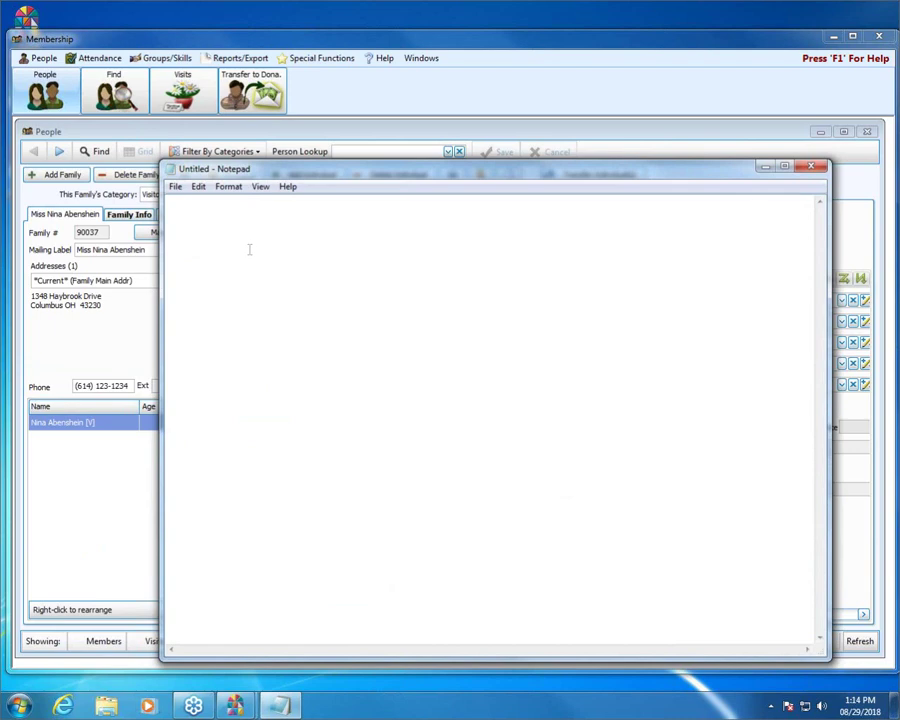
- Paste the copied mailing name and address into the Notepad document and close it without saving
{"action": "right_click", "coordinate": [203, 222]}
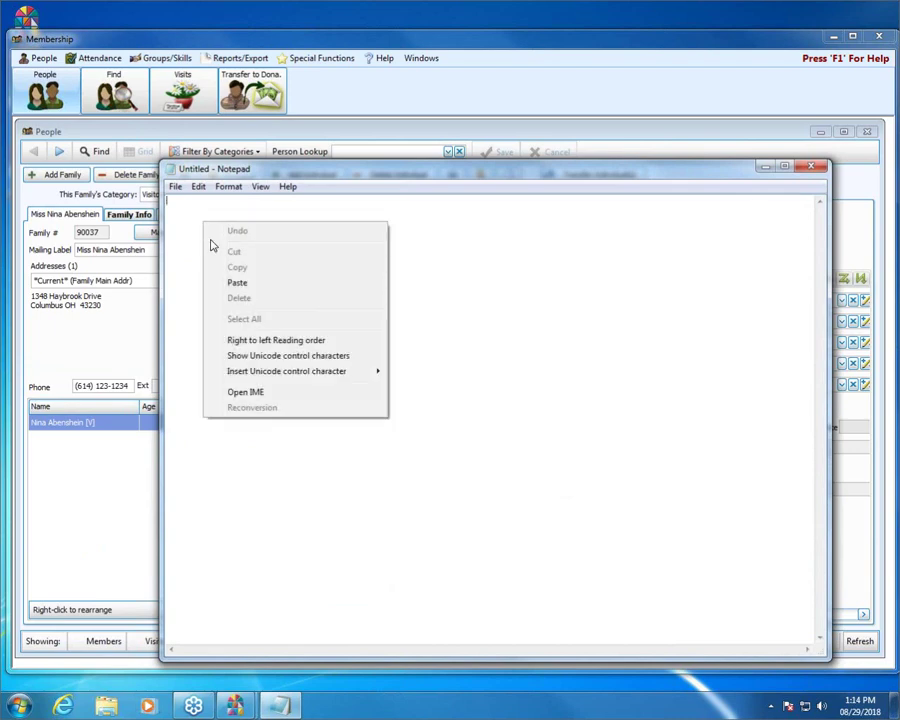
{"action": "left_click", "coordinate": [243, 285]}
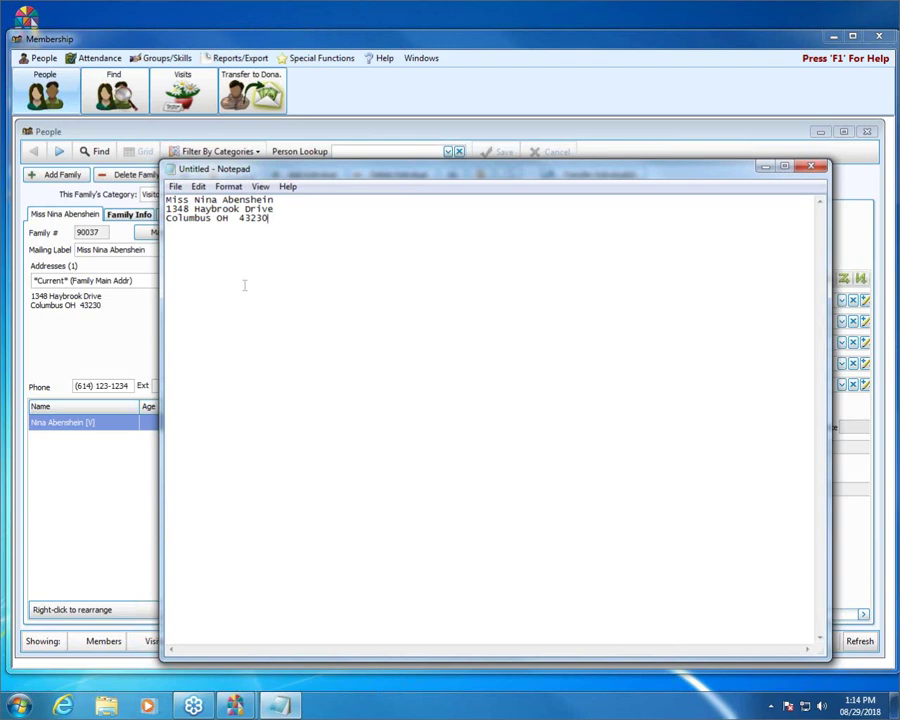
{"action": "left_click", "coordinate": [813, 168]}
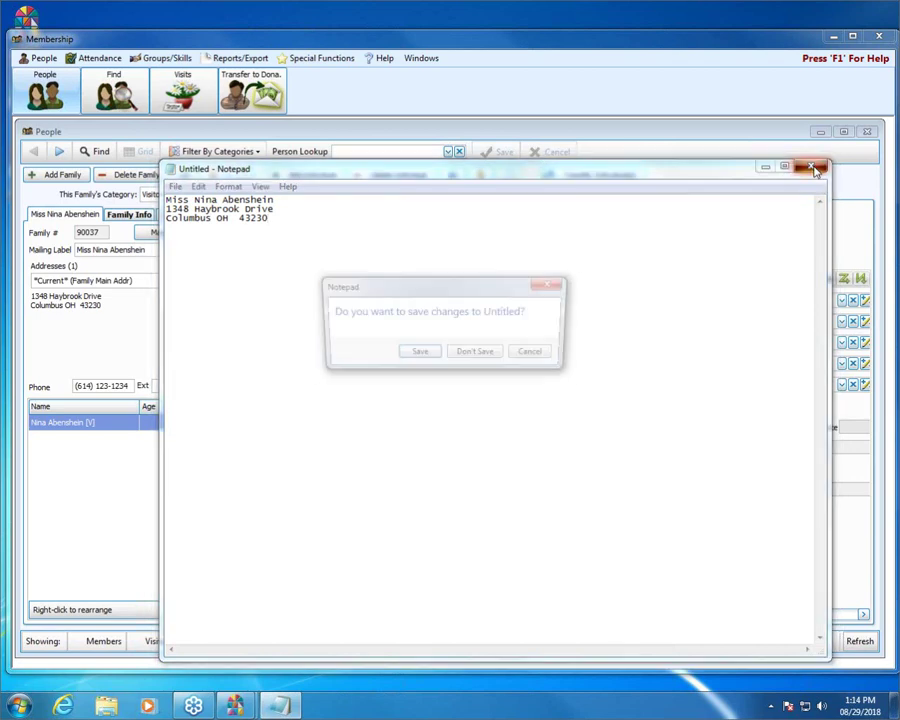
{"action": "left_click", "coordinate": [487, 357]}
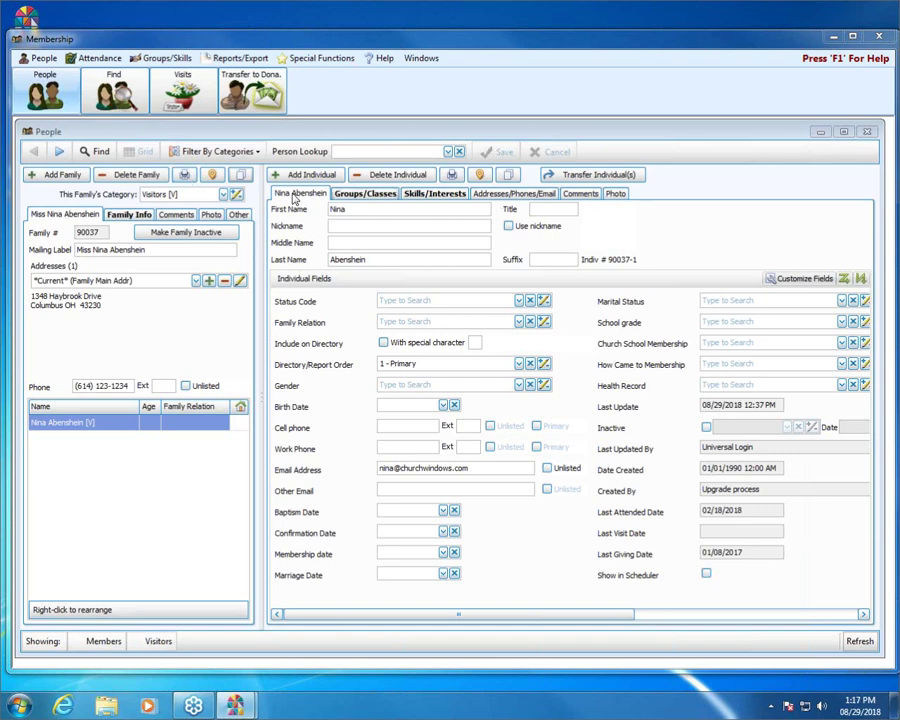
- Open the label settings for the displayed family and edit the Avery 5160 With Mailing Label layout
{"action": "left_click", "coordinate": [184, 175]}
{"action": "left_click", "coordinate": [209, 213]}
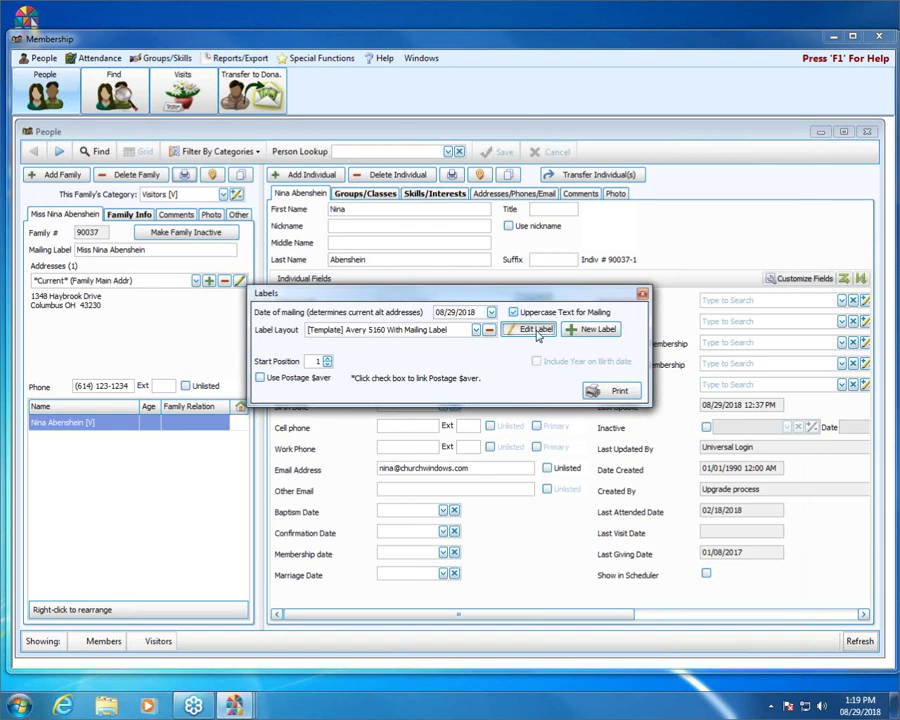
{"action": "left_click", "coordinate": [530, 329]}
- Select the Mailing Label and Address field in the label design and check its task options
{"action": "left_click", "coordinate": [128, 189]}
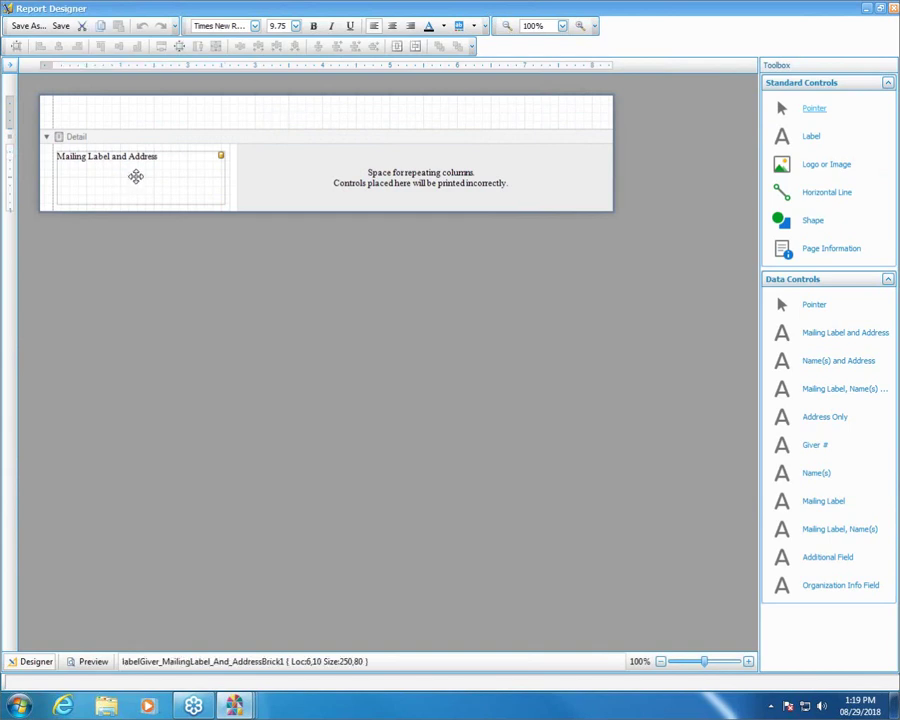
{"action": "left_click", "coordinate": [510, 504]}
{"action": "left_click", "coordinate": [176, 157]}
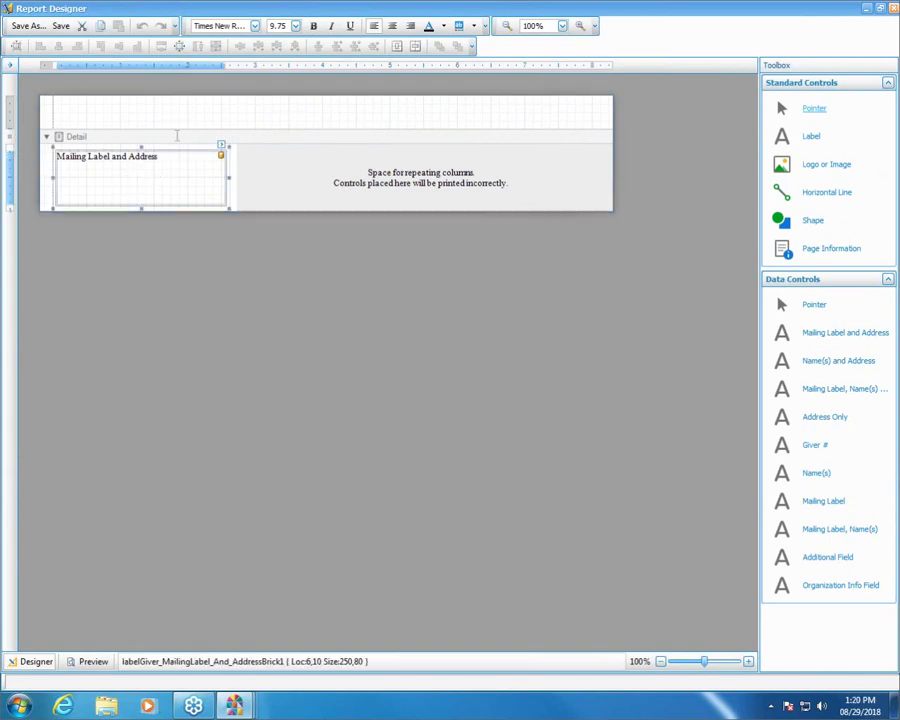
{"action": "double_click", "coordinate": [176, 157]}
{"action": "left_click", "coordinate": [217, 190]}
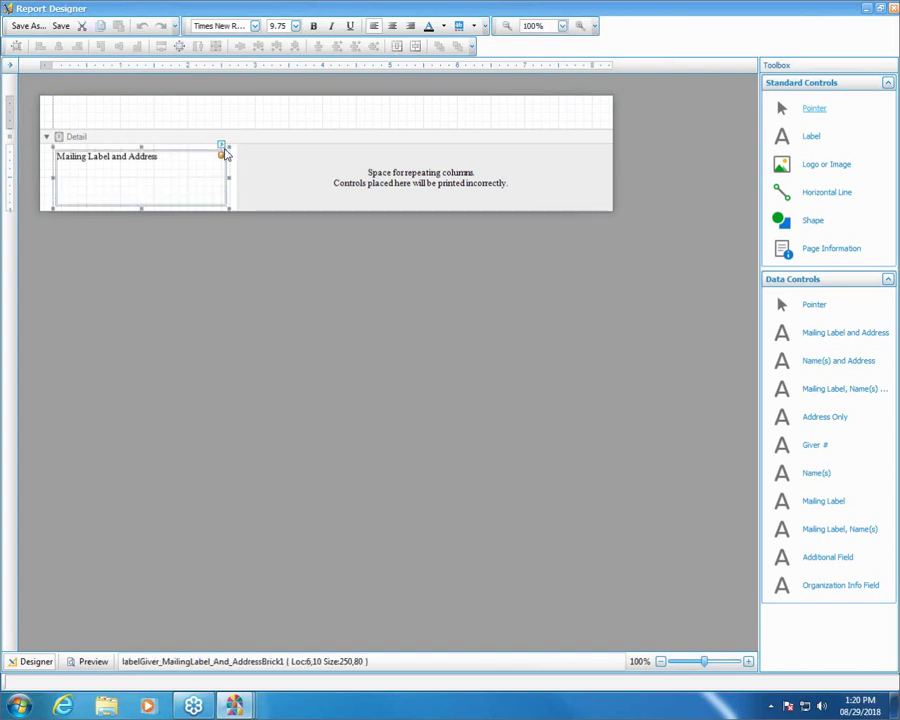
{"action": "left_click", "coordinate": [222, 150]}
{"action": "left_click", "coordinate": [178, 233]}
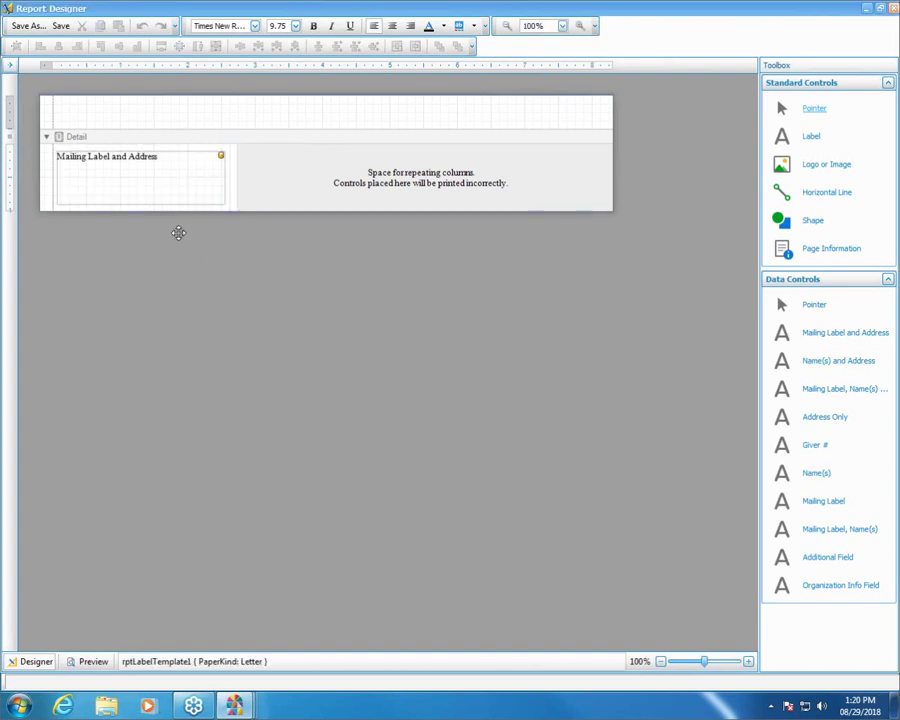
{"action": "left_click", "coordinate": [175, 179]}
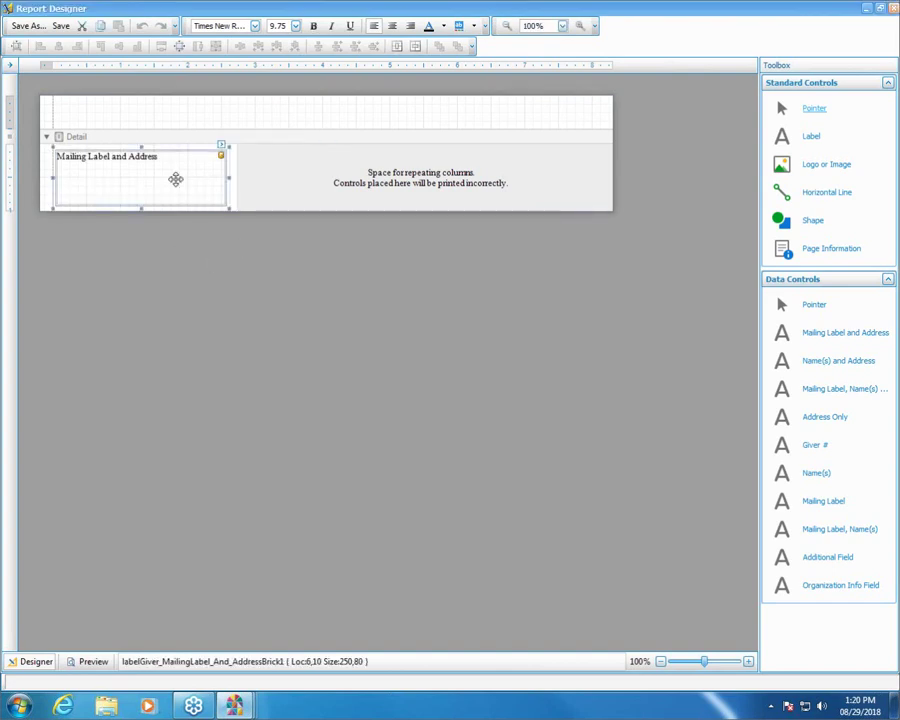
- Examine the Detail band's column settings and multi-column layout choices, and close the Report Designer without changing the template
{"action": "left_click", "coordinate": [60, 141]}
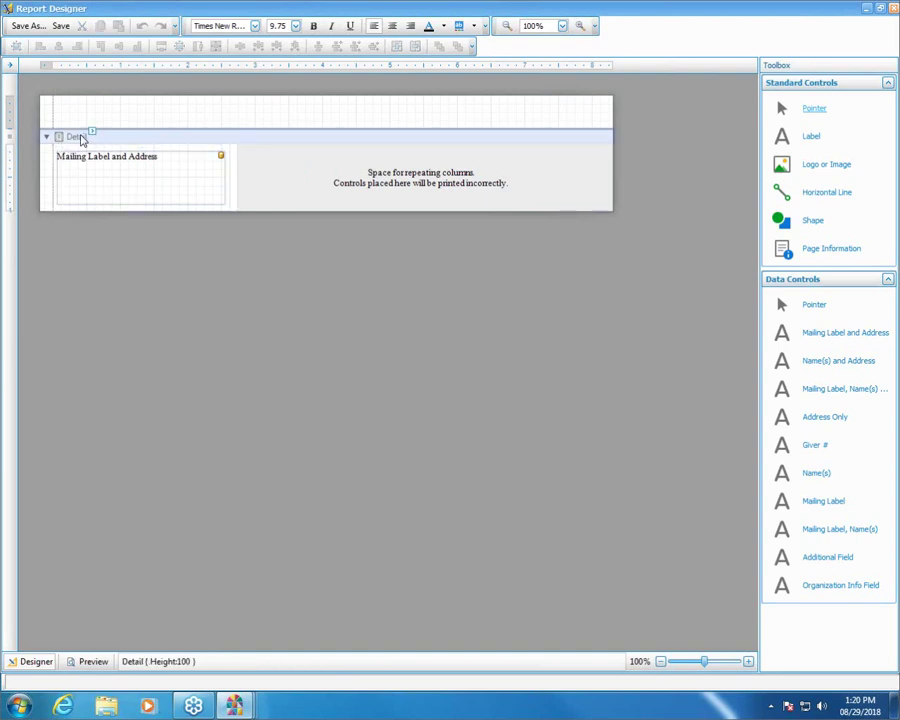
{"action": "left_click", "coordinate": [92, 133]}
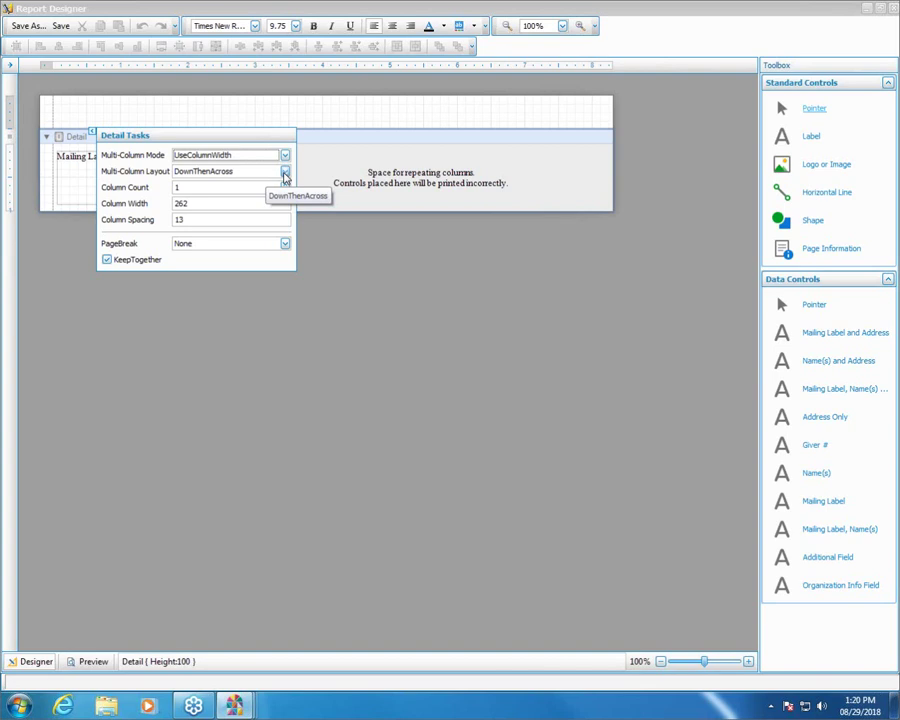
{"action": "left_click", "coordinate": [285, 174]}
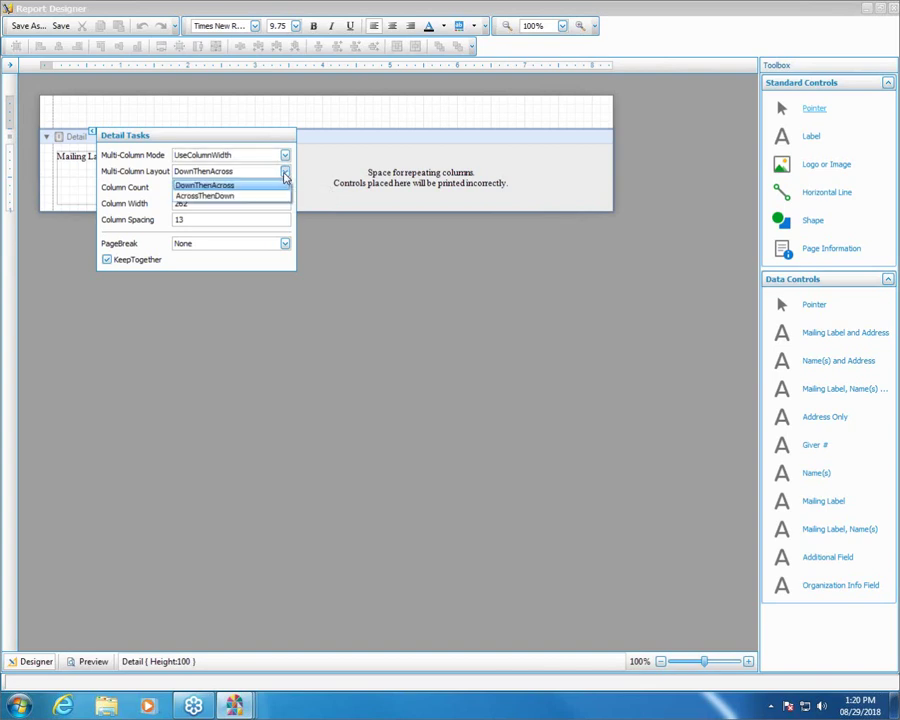
{"action": "left_click", "coordinate": [418, 261]}
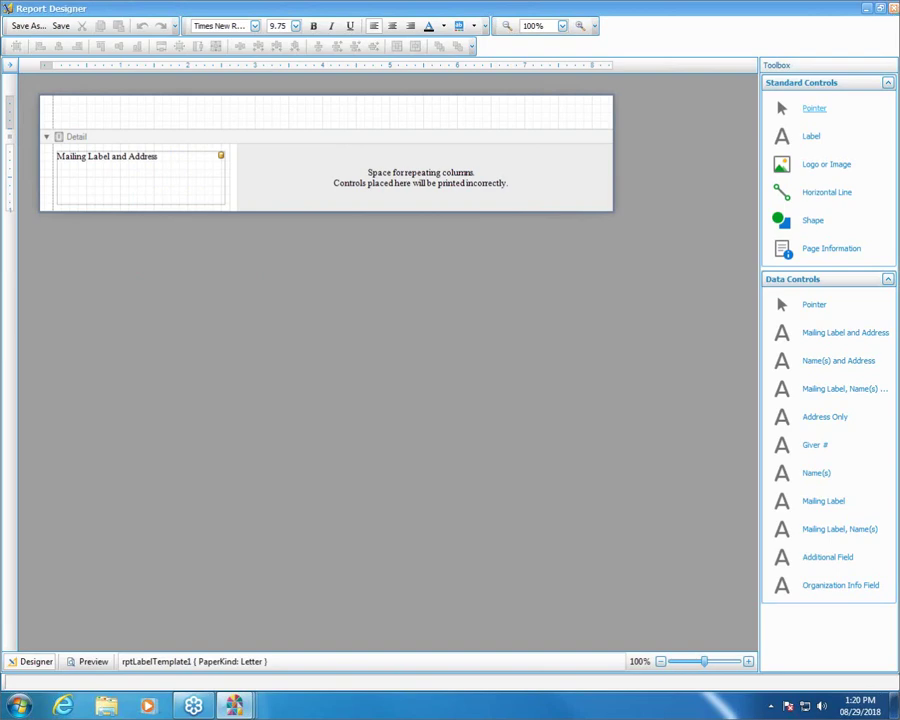
{"action": "left_click", "coordinate": [893, 8]}
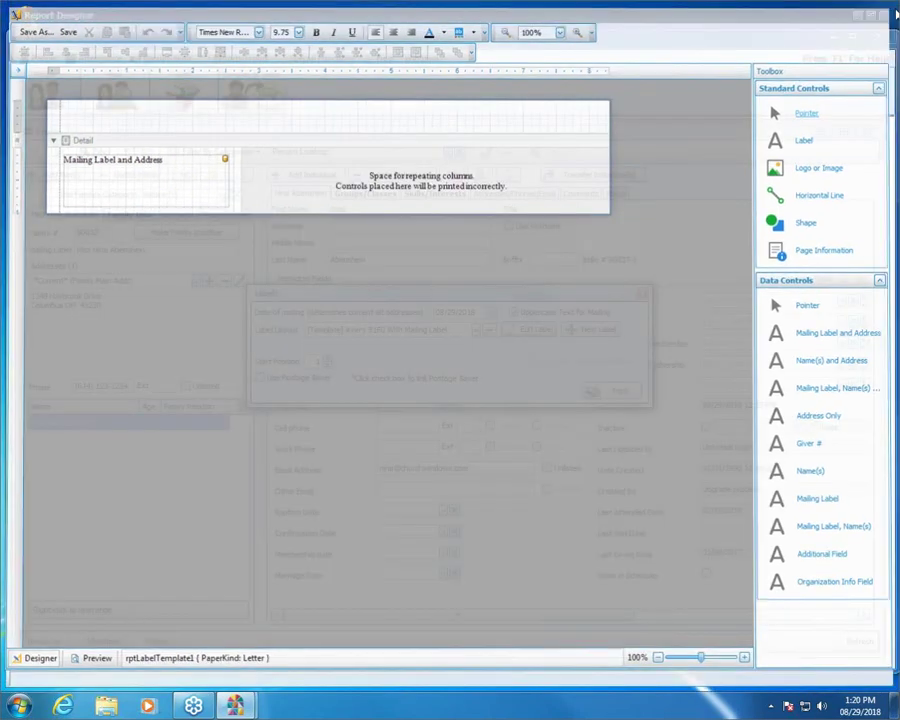